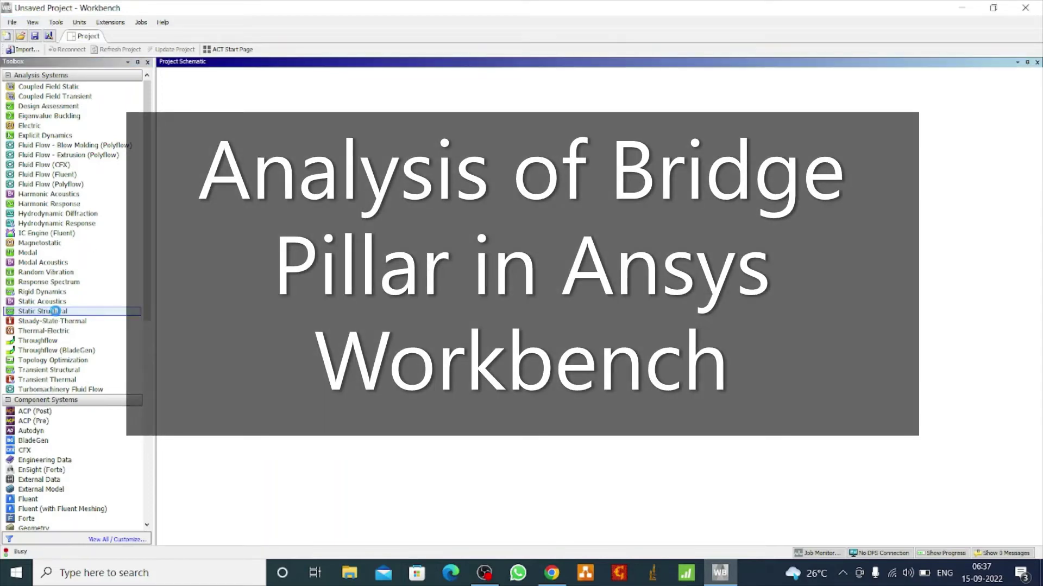
# Add a Static Structural analysis and start a new DesignModeler geometry for it
pyautogui.doubleClick(57, 313)
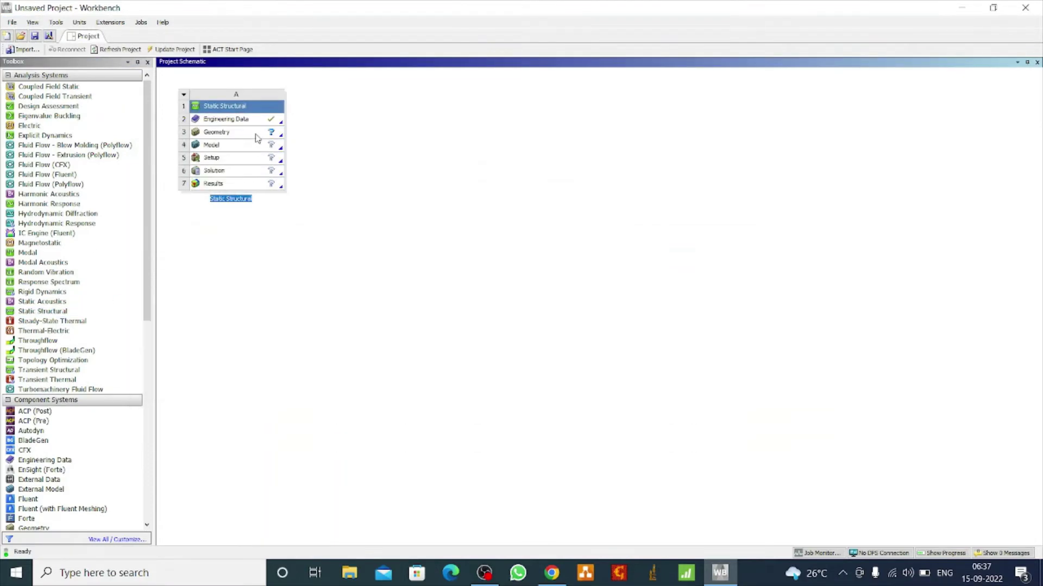
pyautogui.rightClick(257, 136)
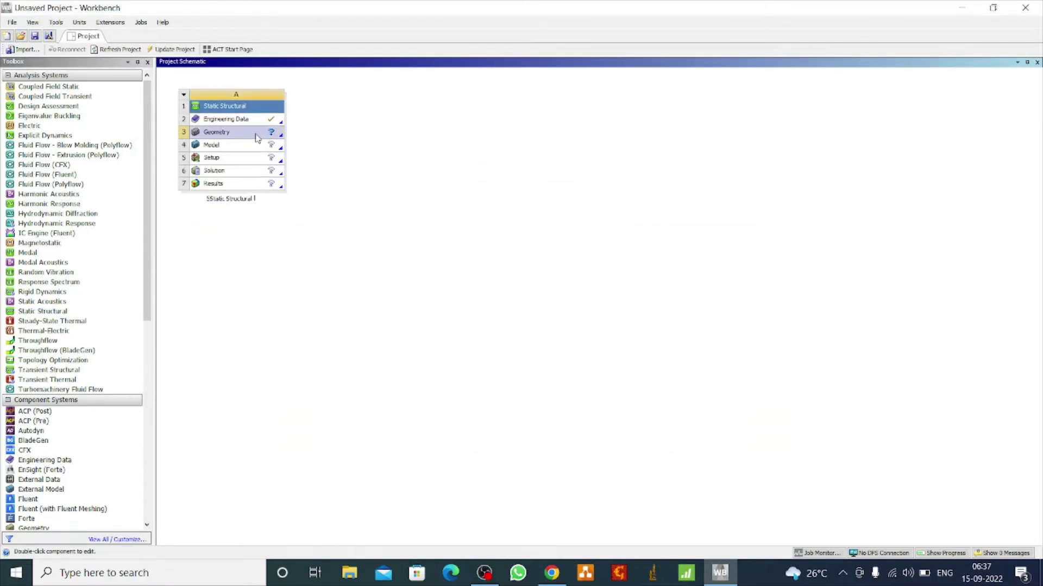
pyautogui.click(311, 141)
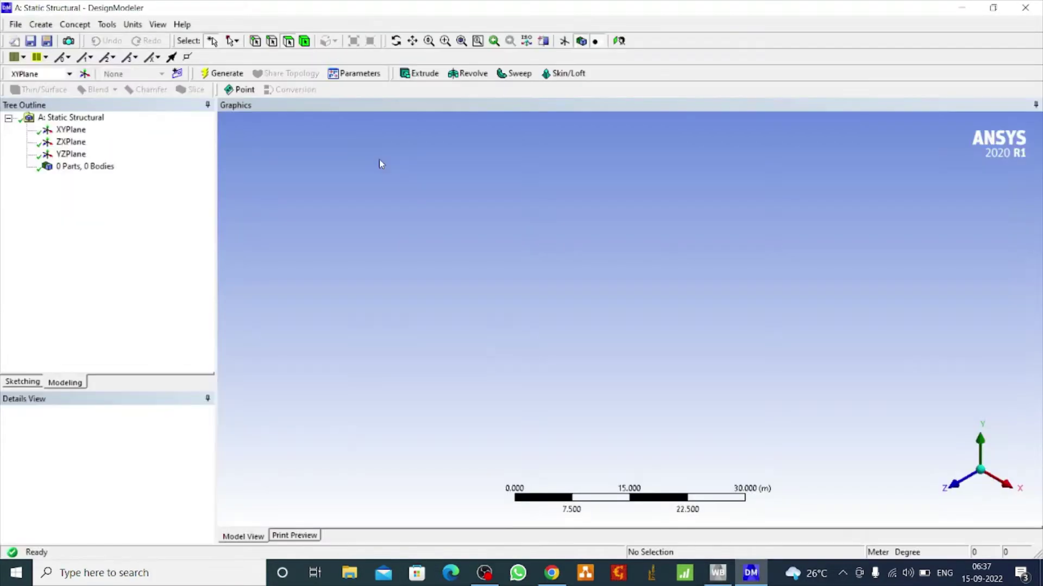
# Set model units to millimetres and start a sketch on the XYPlane viewed face-on
pyautogui.click(70, 130)
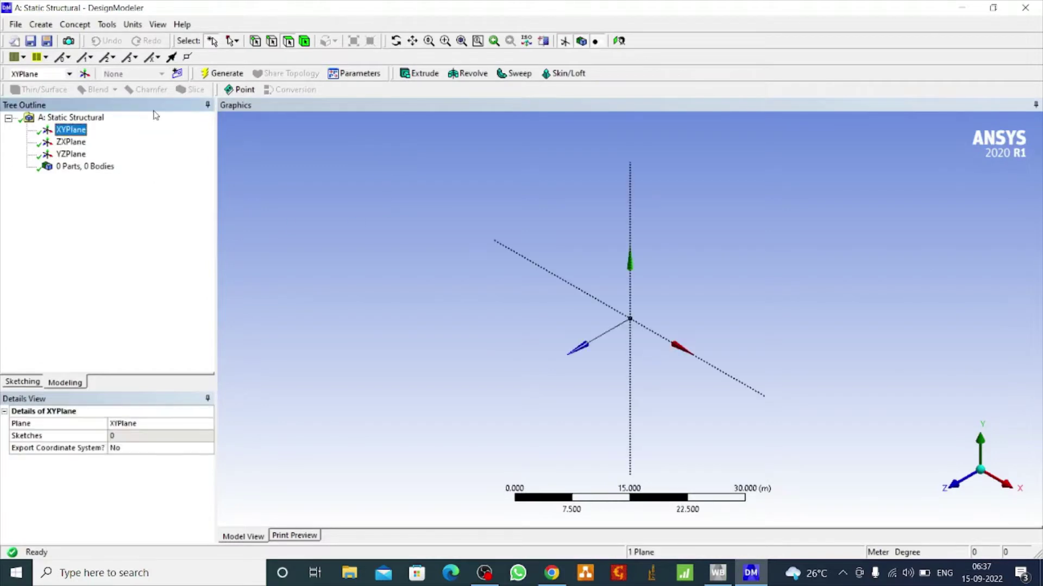
pyautogui.click(133, 24)
pyautogui.click(157, 67)
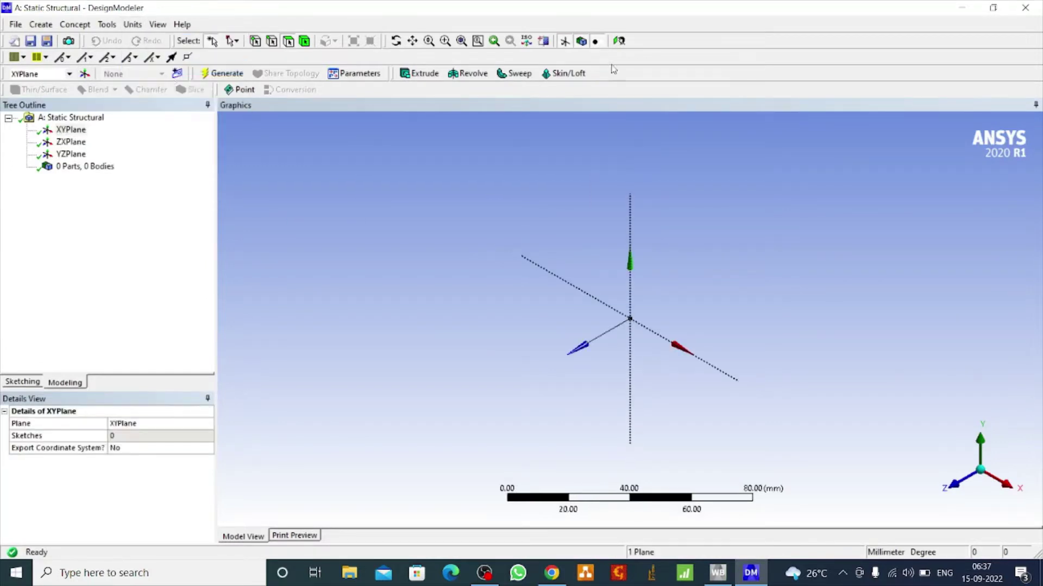
pyautogui.click(619, 41)
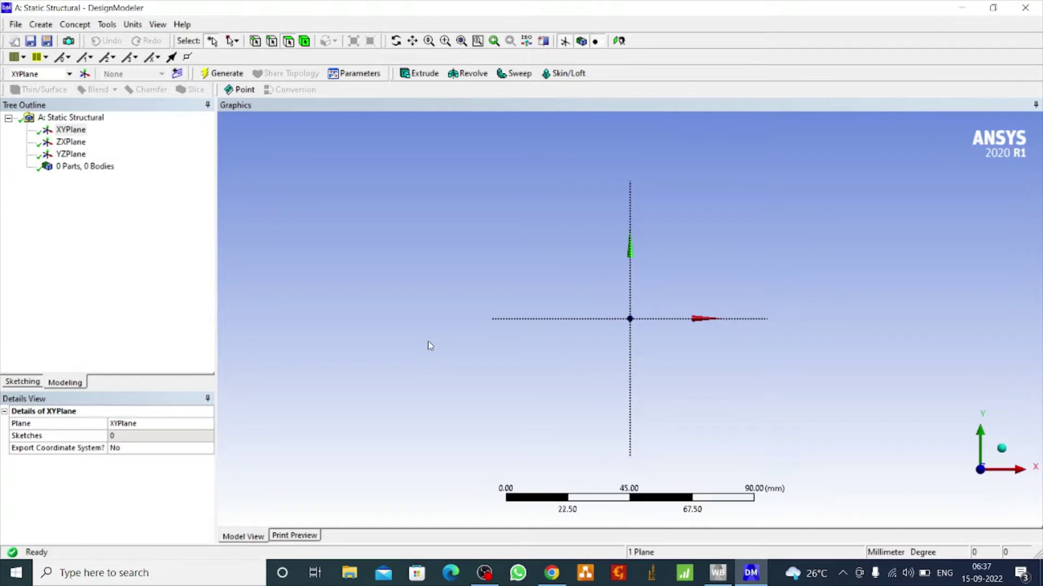
pyautogui.click(28, 382)
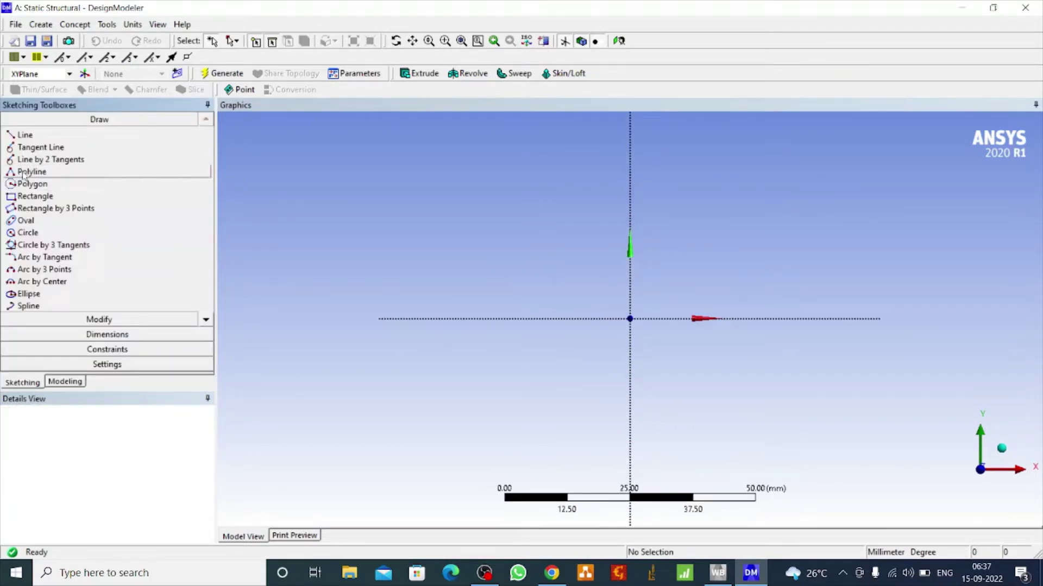
# Draw three upright pillar rectangles with bases on the X axis: far left, near origin, right
pyautogui.click(38, 196)
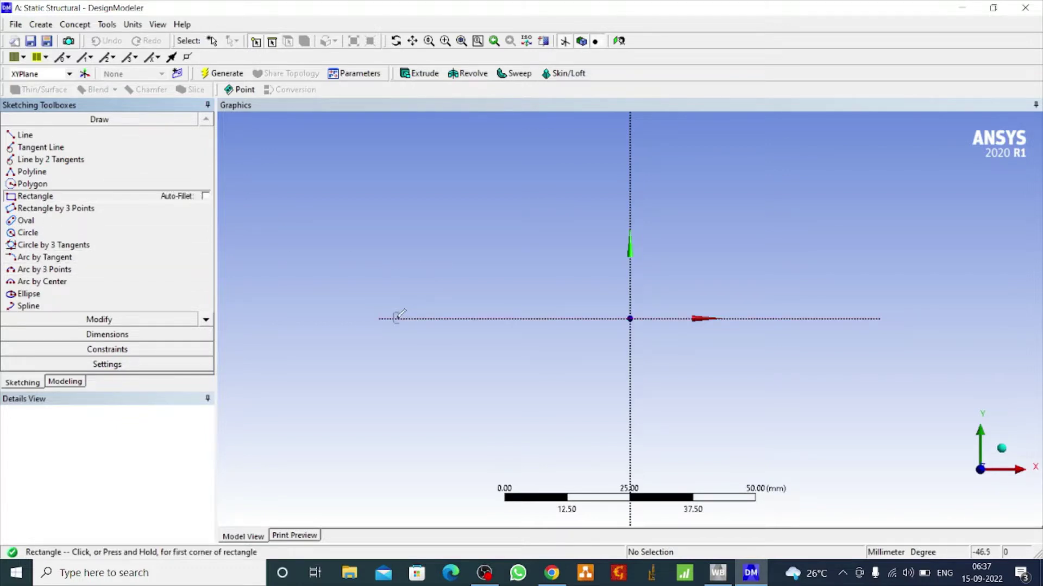
pyautogui.scroll(1, 429, 266)
pyautogui.scroll(1, 363, 301)
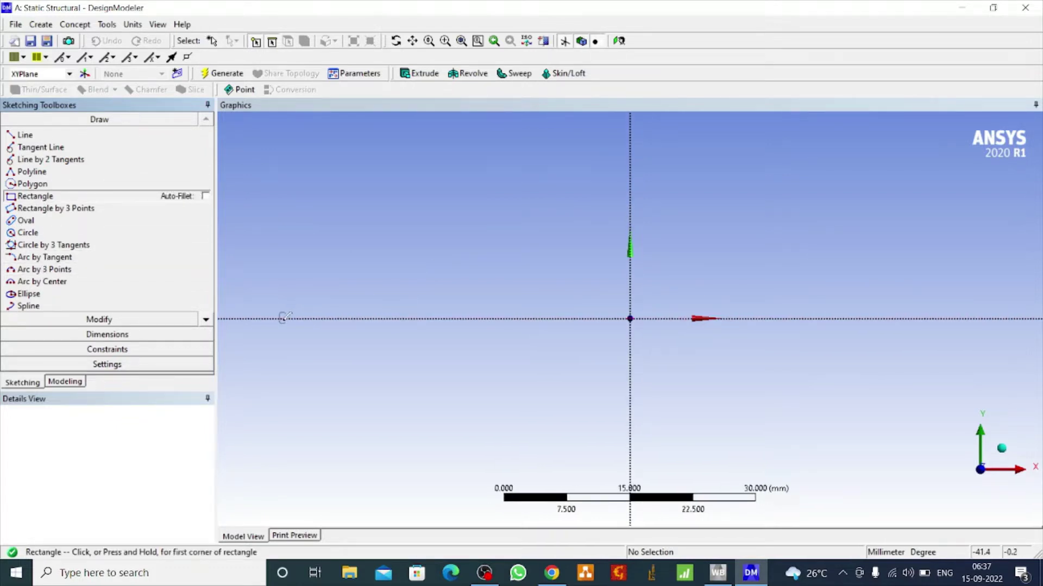
pyautogui.moveTo(283, 319); pyautogui.dragTo(335, 168)
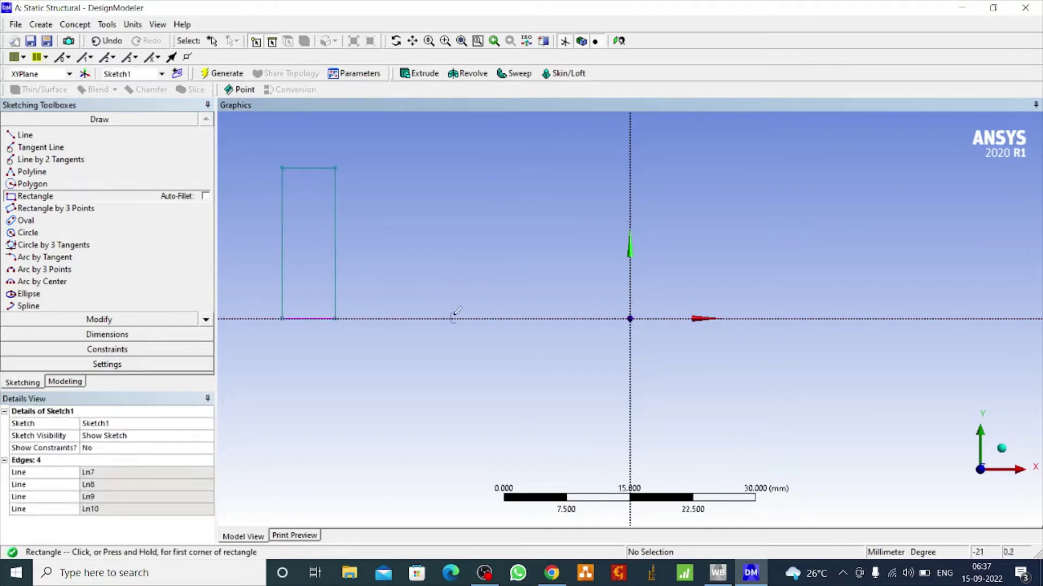
pyautogui.moveTo(458, 319); pyautogui.dragTo(511, 205)
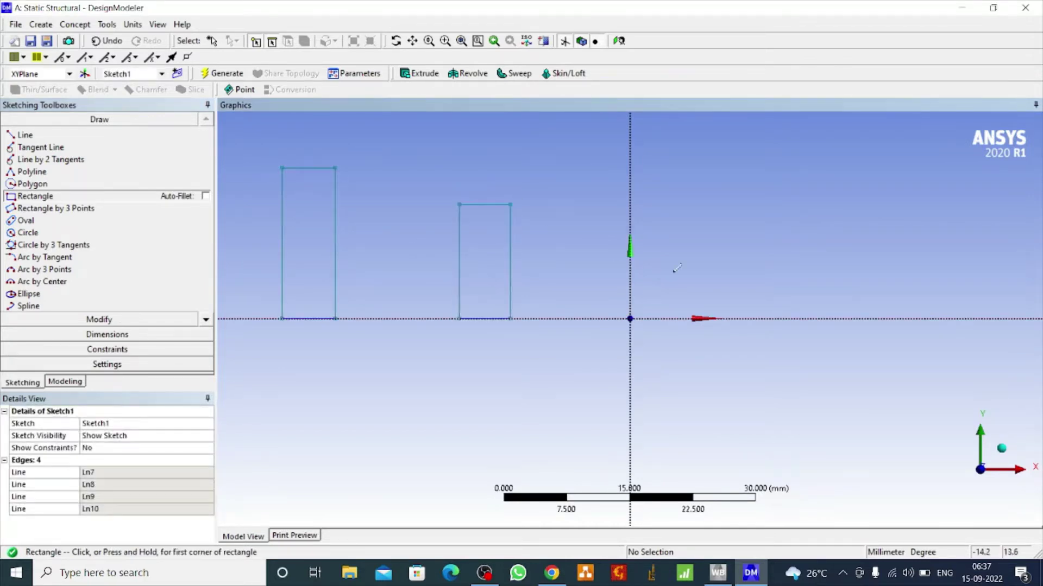
pyautogui.moveTo(749, 319)
pyautogui.mouseDown()
pyautogui.moveTo(796, 177)
pyautogui.moveTo(787, 153)
pyautogui.mouseUp()
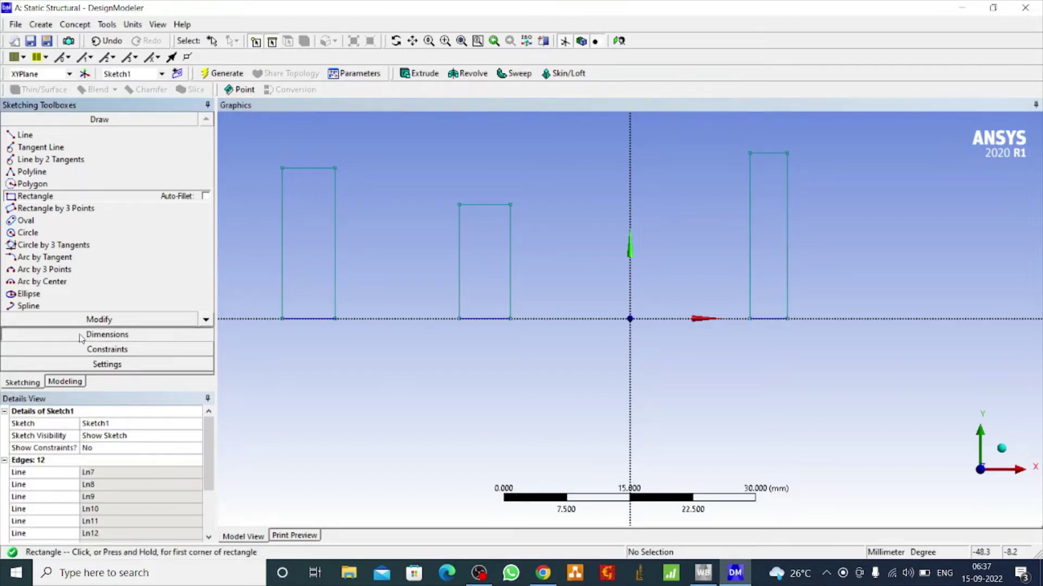
pyautogui.click(81, 335)
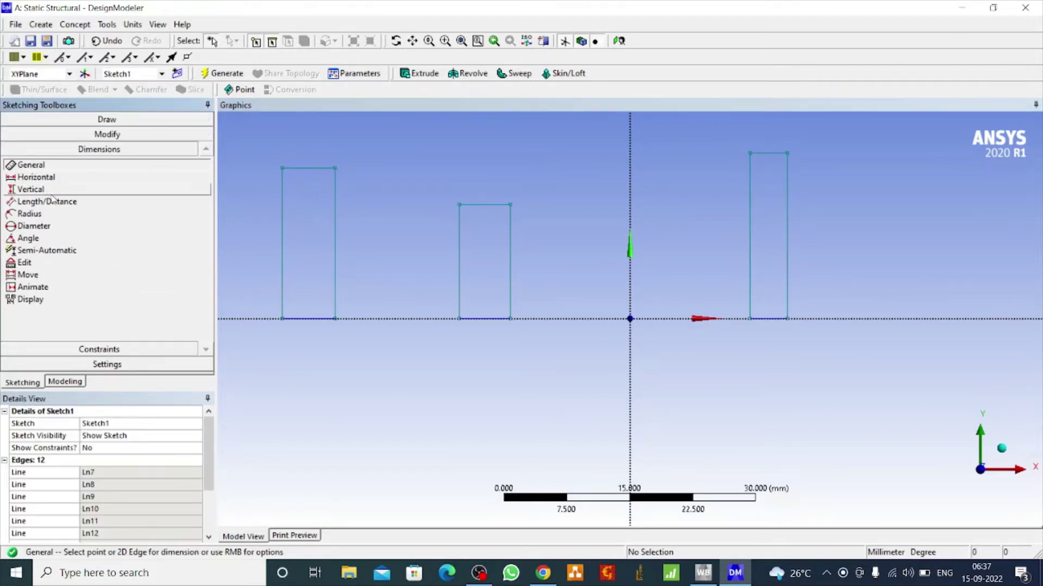
# Dimension the two gaps between the pillar rectangles as L1 and L2
pyautogui.click(53, 201)
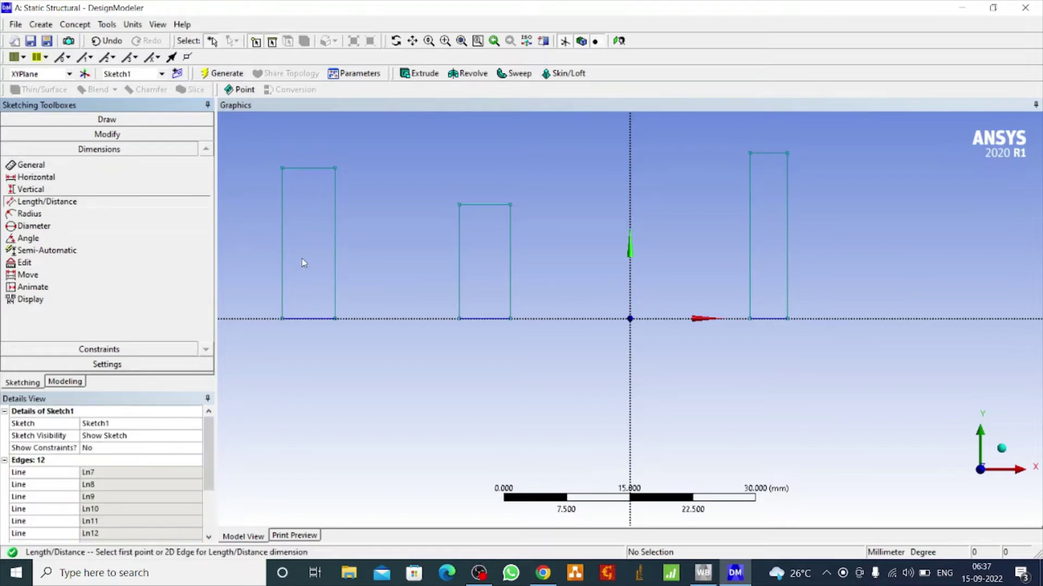
pyautogui.click(336, 264)
pyautogui.click(460, 282)
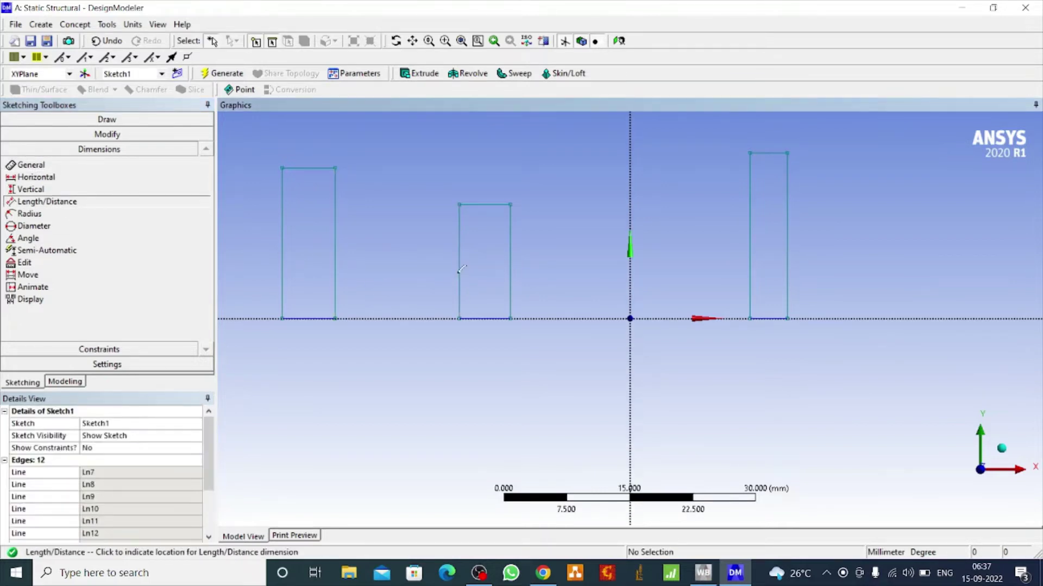
pyautogui.click(467, 375)
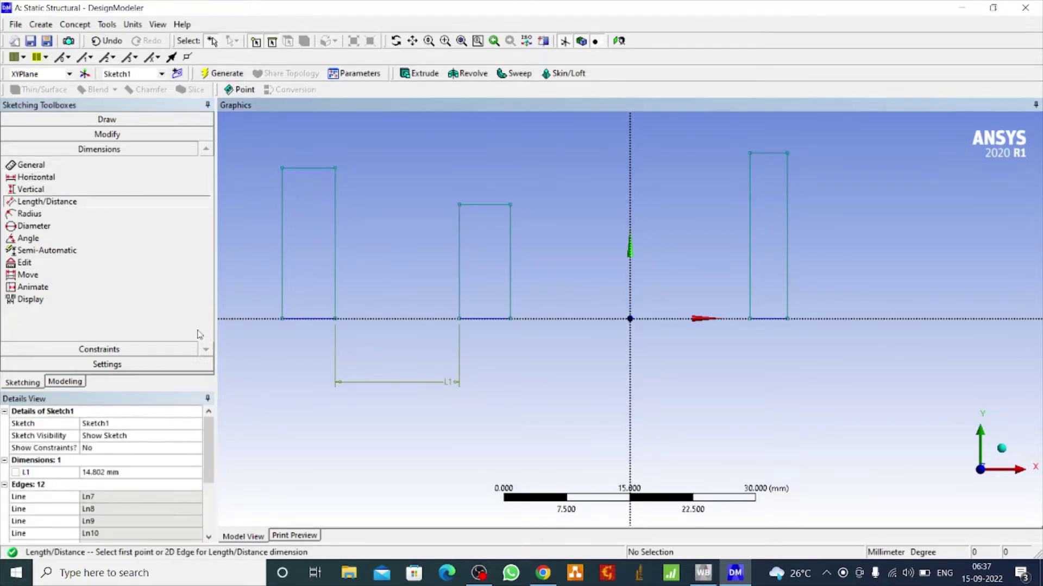
pyautogui.click(516, 293)
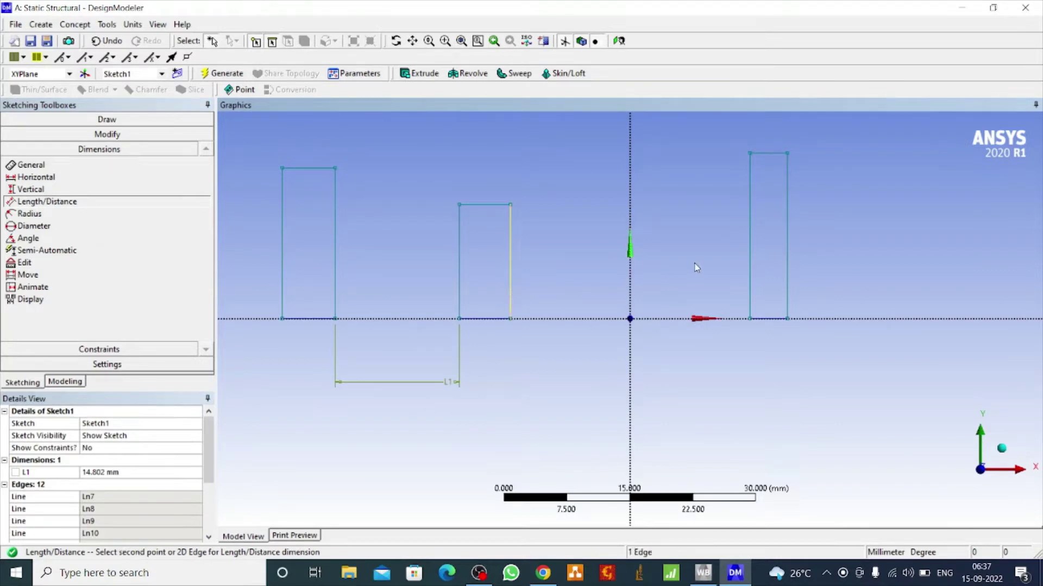
pyautogui.click(750, 271)
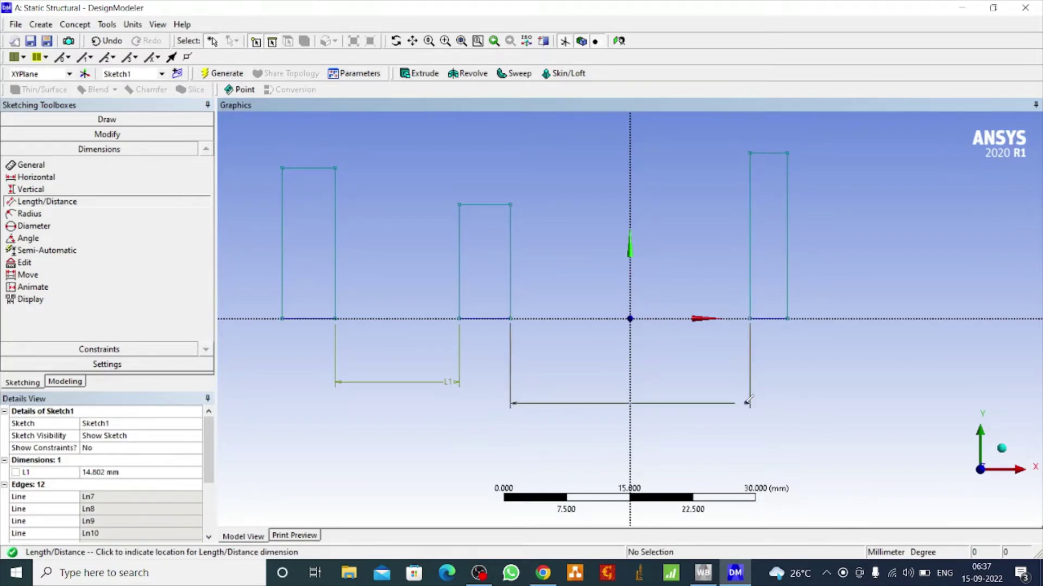
pyautogui.click(739, 404)
# Add width dimensions H3, H4 and H5 under the three rectangles
pyautogui.click(31, 165)
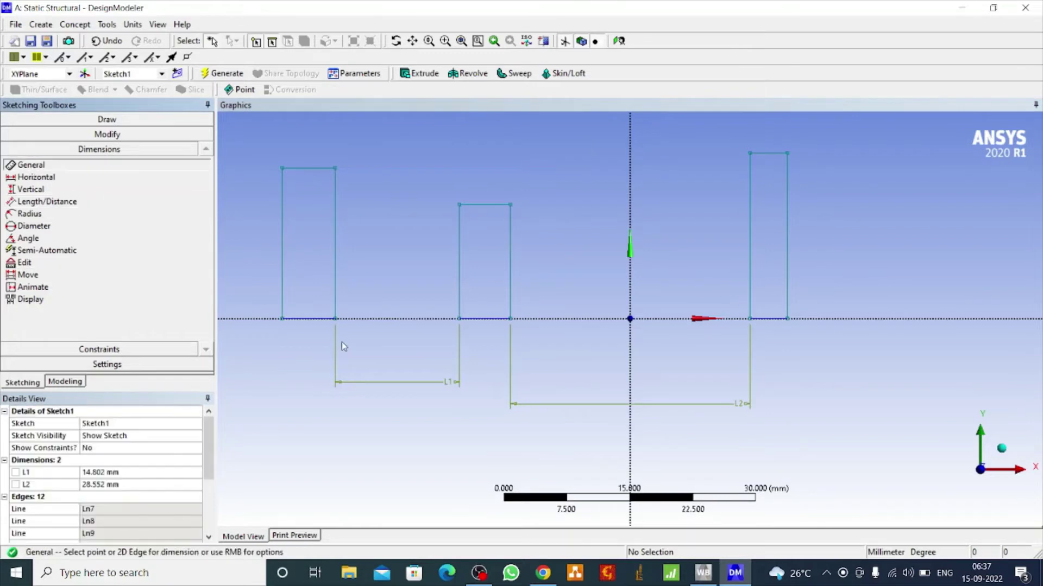
pyautogui.click(307, 319)
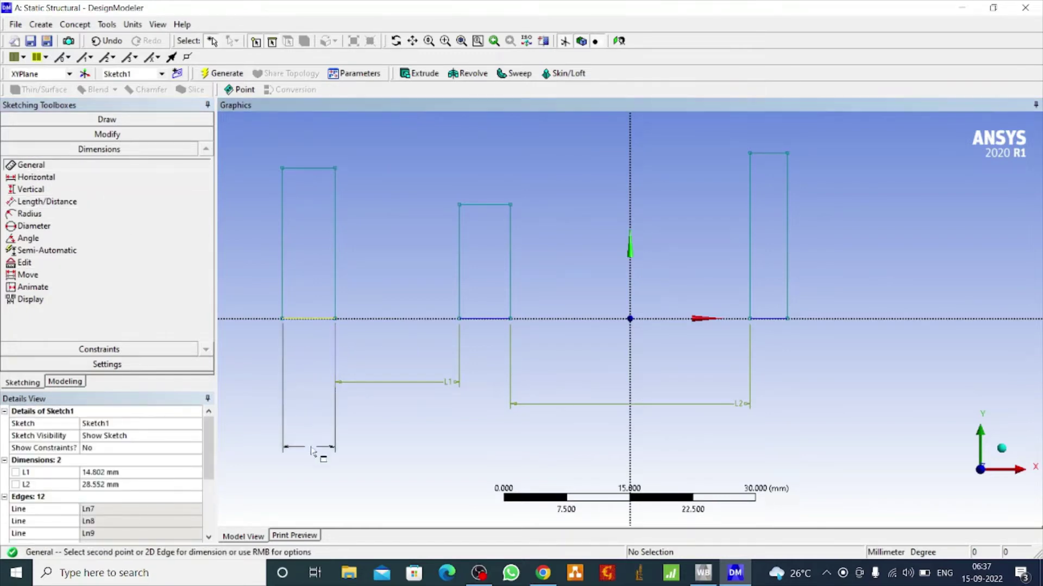
pyautogui.click(319, 451)
pyautogui.click(478, 319)
pyautogui.click(483, 460)
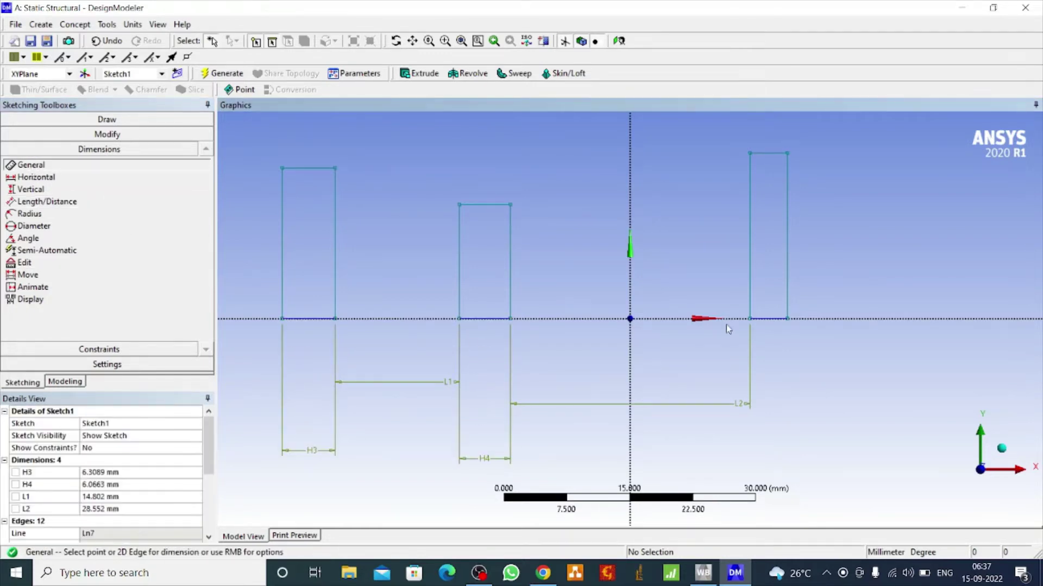
pyautogui.click(782, 320)
pyautogui.click(785, 450)
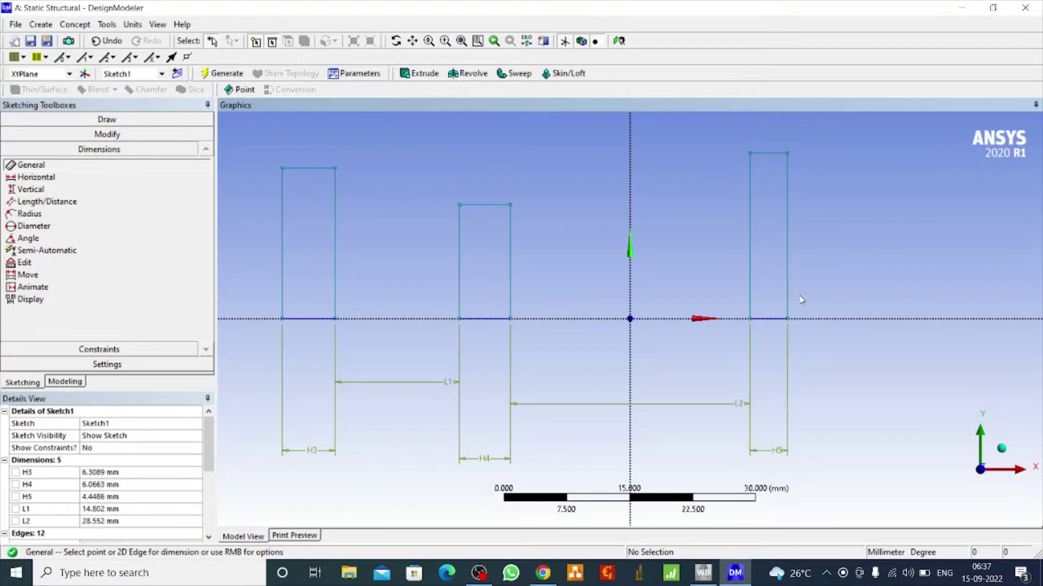
# Add height dimensions V6, V7 and V8 beside the three rectangles
pyautogui.click(786, 271)
pyautogui.click(818, 279)
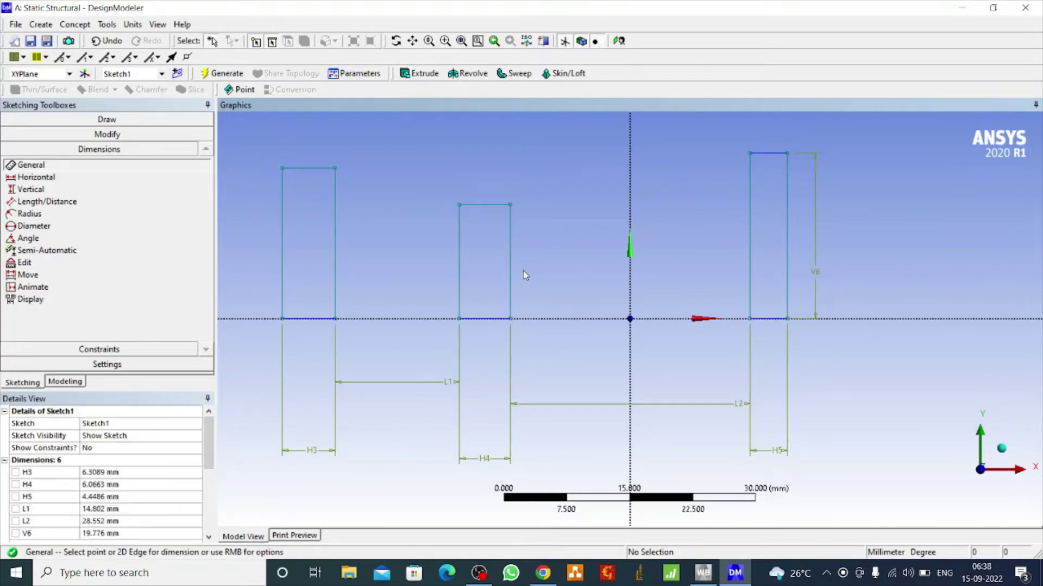
pyautogui.click(511, 275)
pyautogui.click(545, 280)
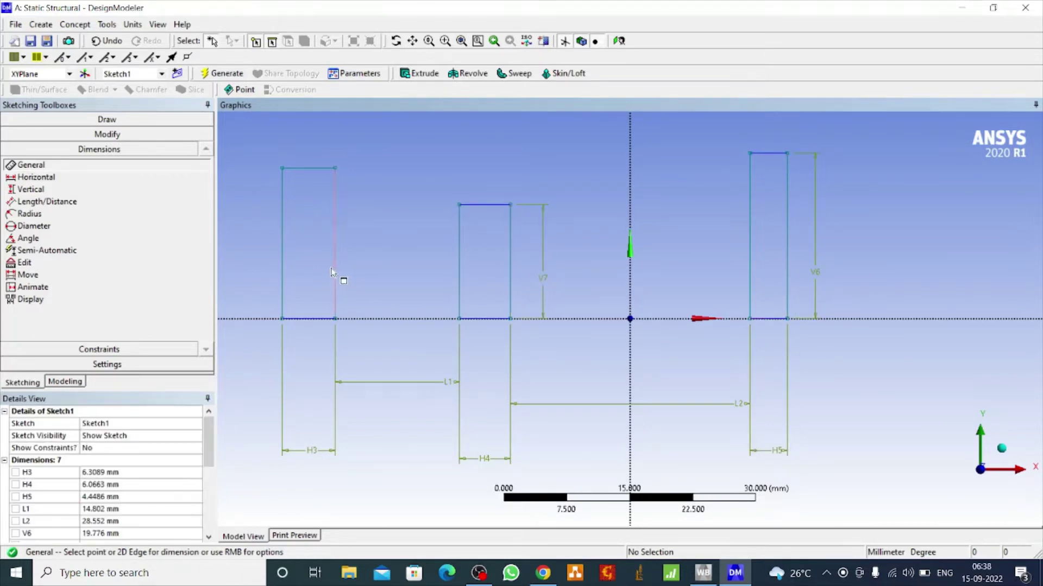
pyautogui.click(282, 260)
pyautogui.click(260, 269)
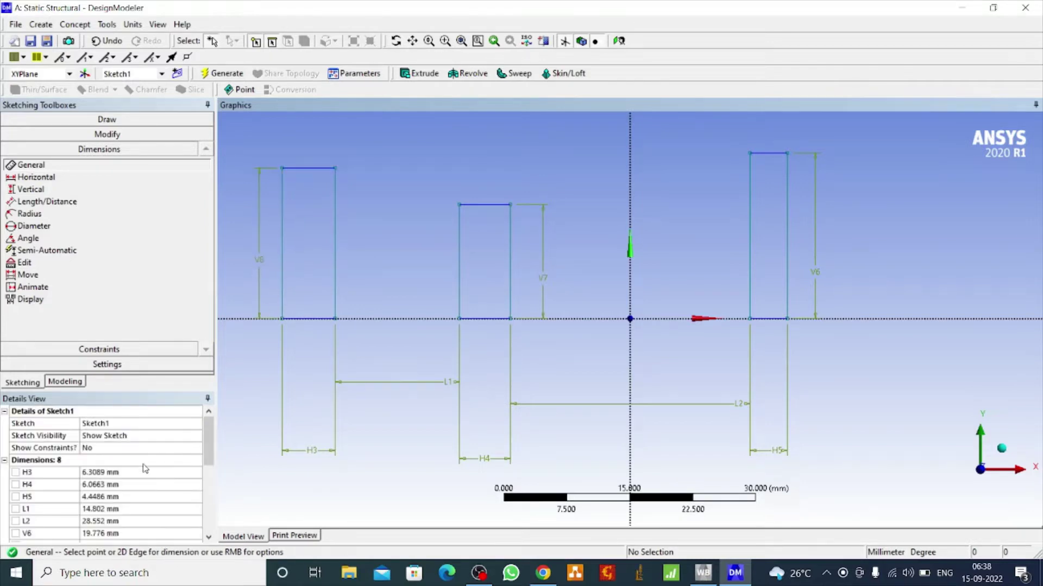
pyautogui.click(126, 472)
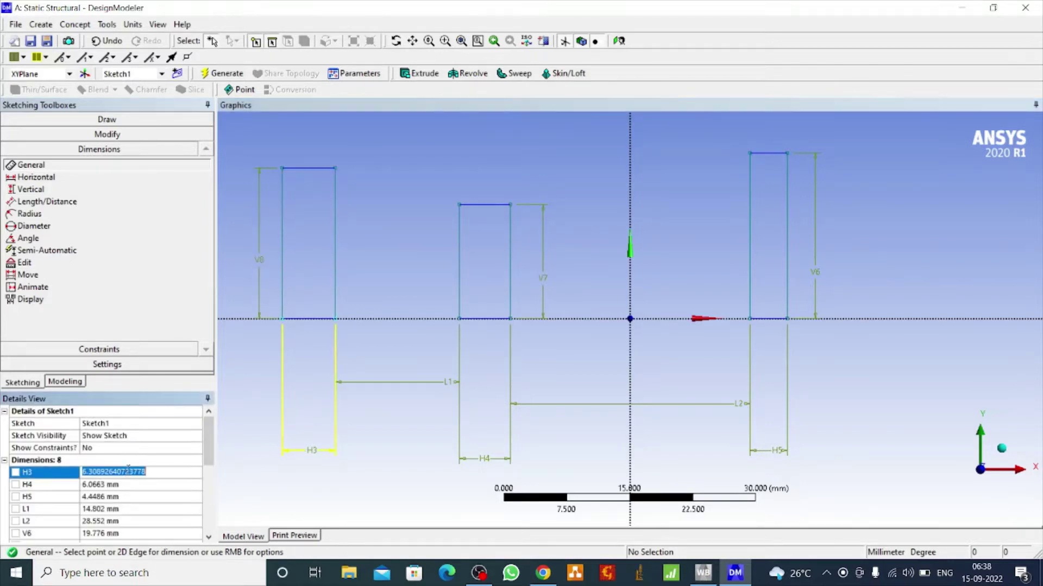
# Set widths H3–H5 to 30 mm and gaps L1 and L2 to 50 mm
pyautogui.write('30')
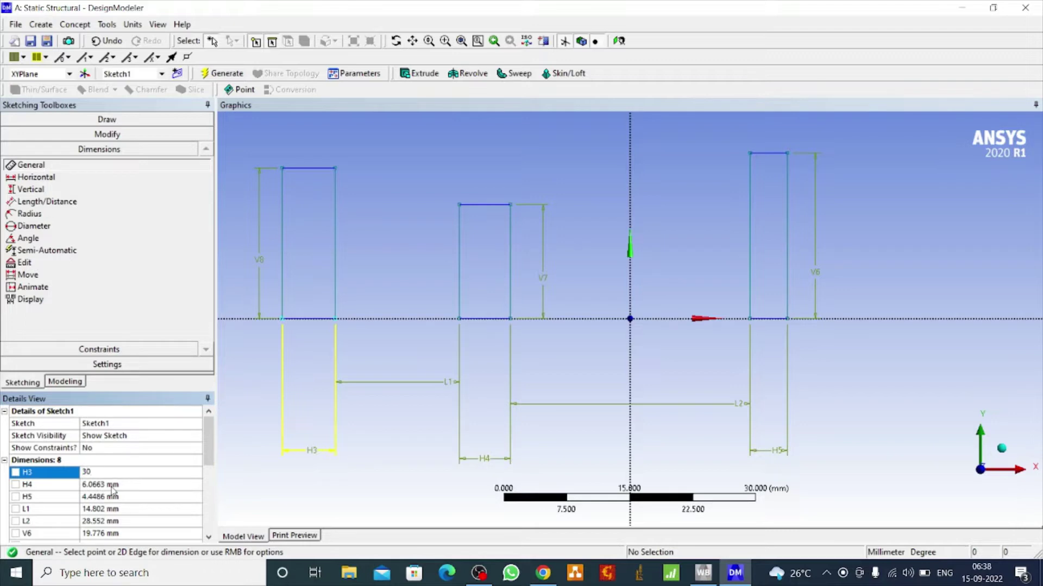
pyautogui.click(112, 485)
pyautogui.write('30')
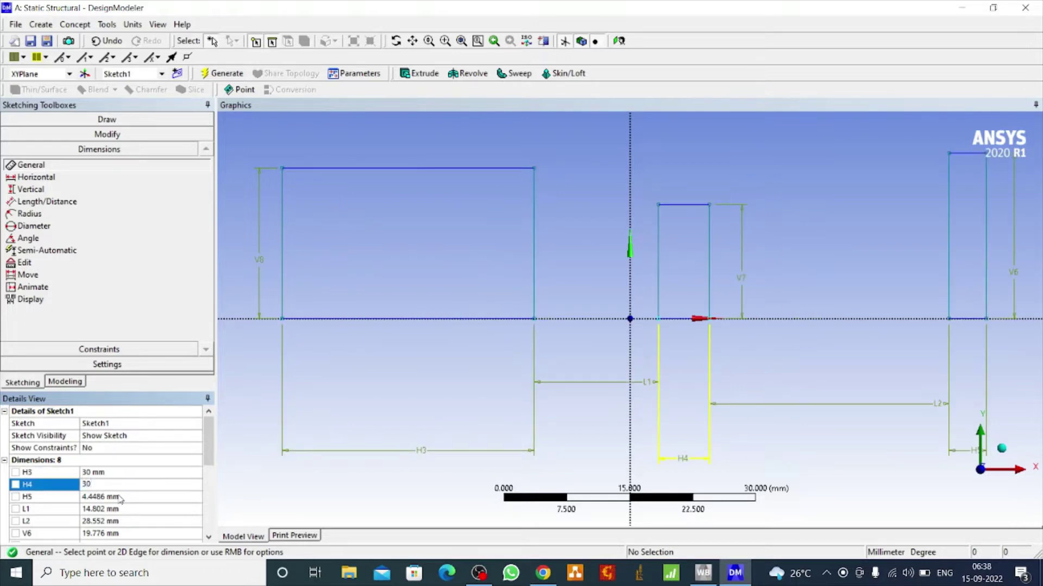
pyautogui.click(120, 497)
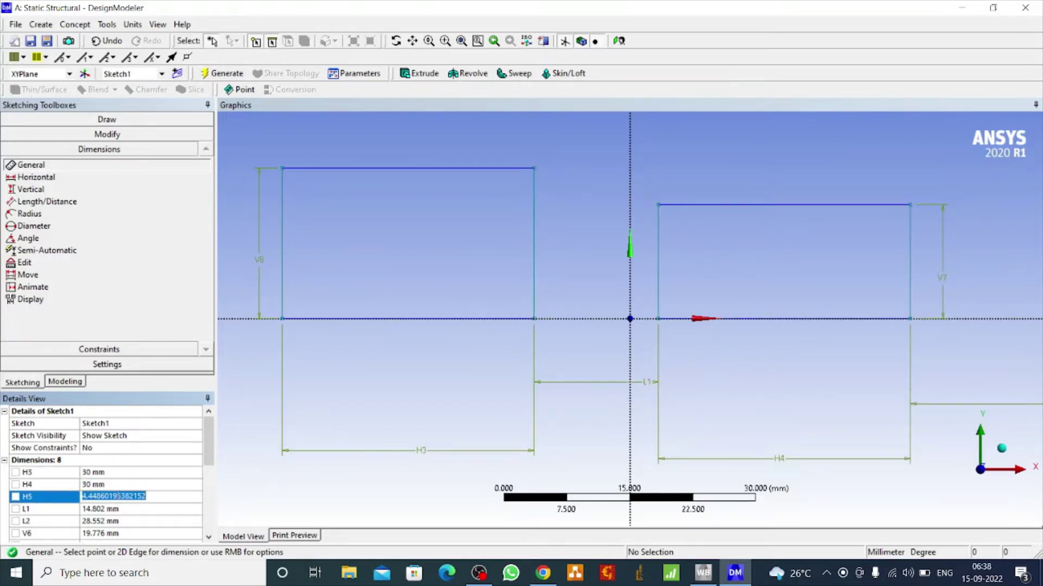
pyautogui.write('30')
pyautogui.click(115, 509)
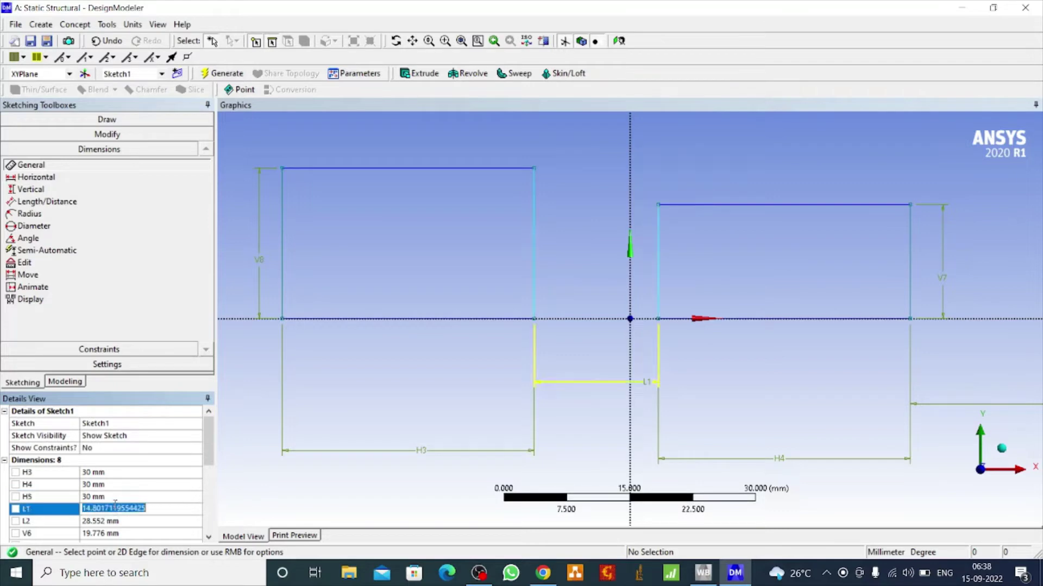
pyautogui.write('50')
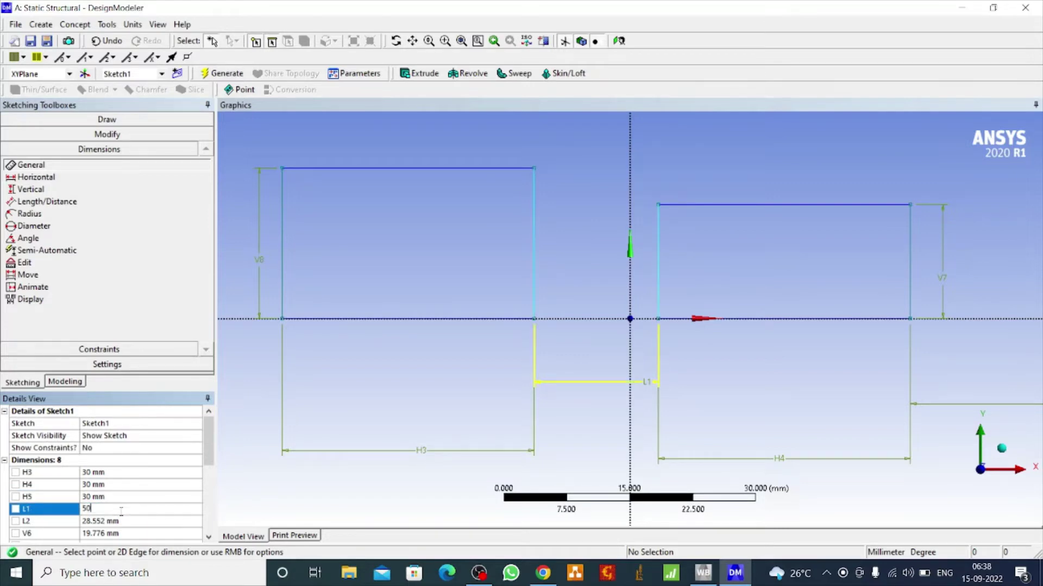
pyautogui.click(112, 521)
pyautogui.write('50')
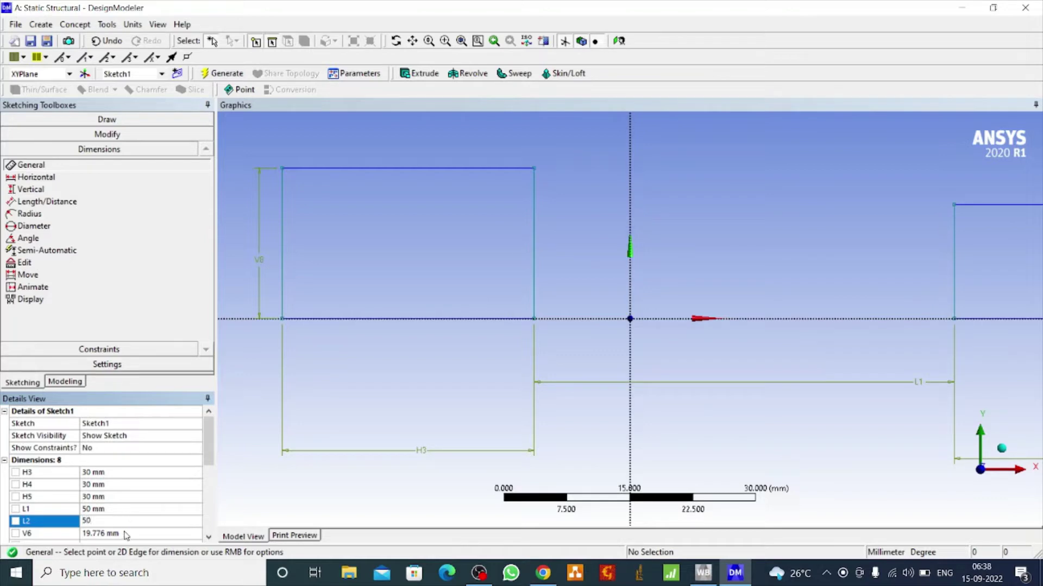
# Set heights V6 and V7 to 80 mm, with V8 entered as 70 mm
pyautogui.click(124, 533)
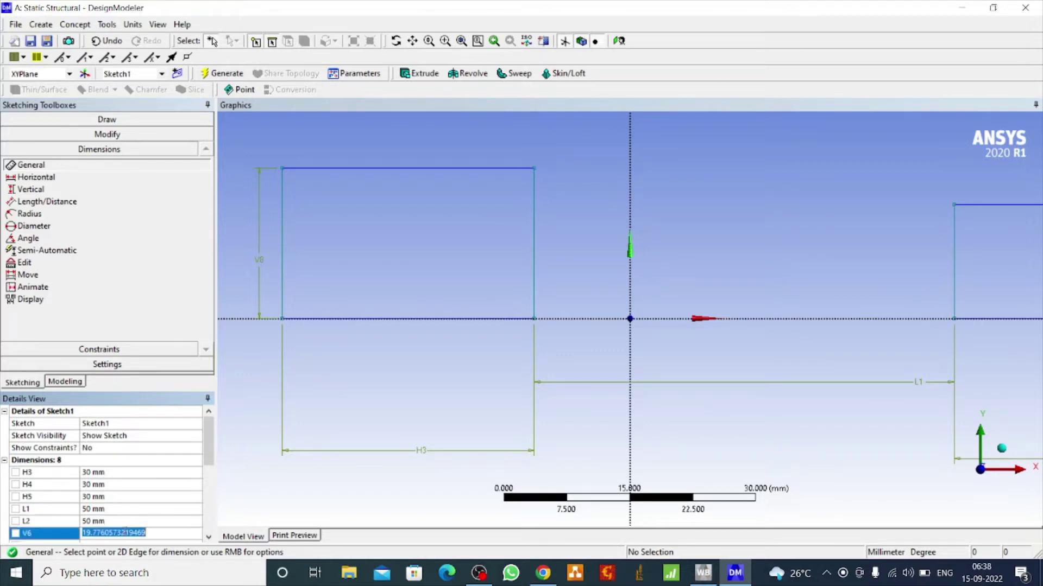
pyautogui.write('80')
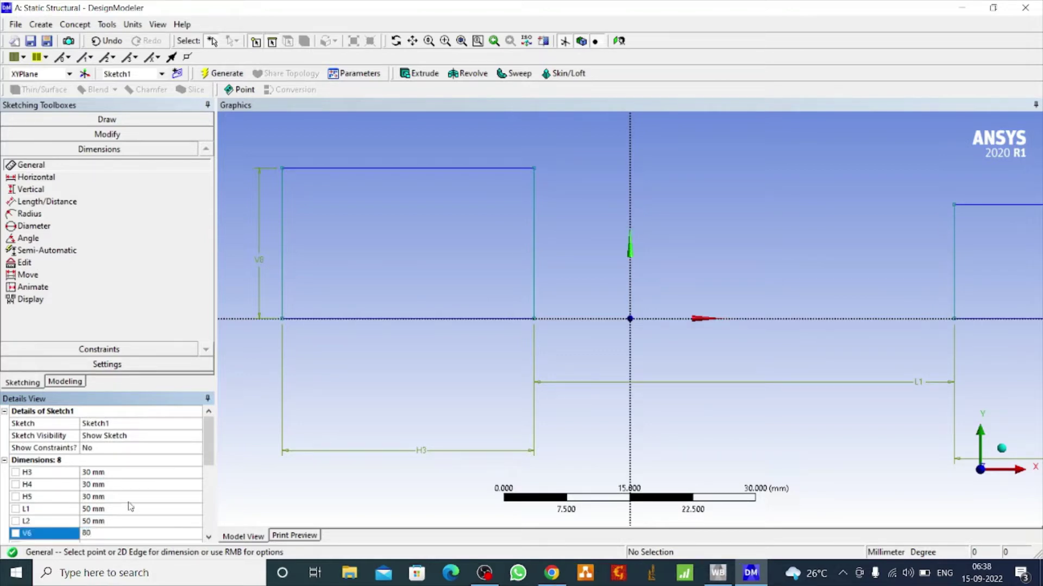
pyautogui.scroll(-2, 131, 506)
pyautogui.click(110, 473)
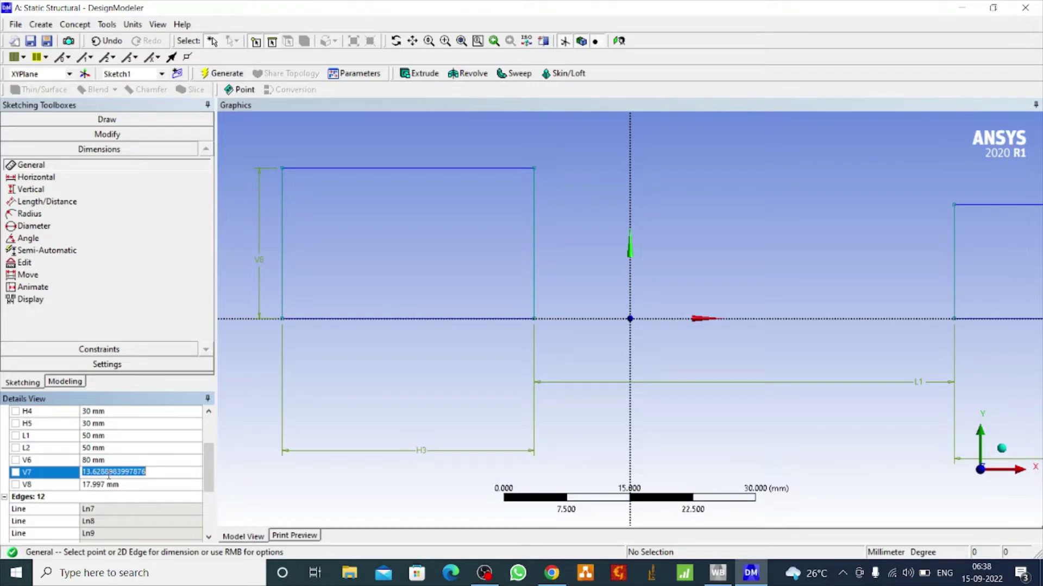
pyautogui.write('80')
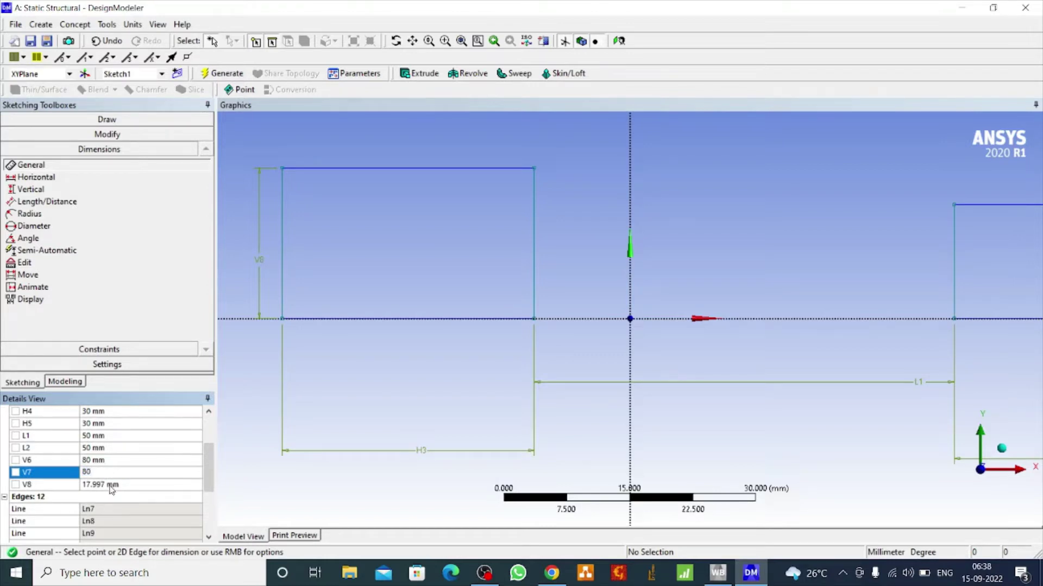
pyautogui.click(110, 485)
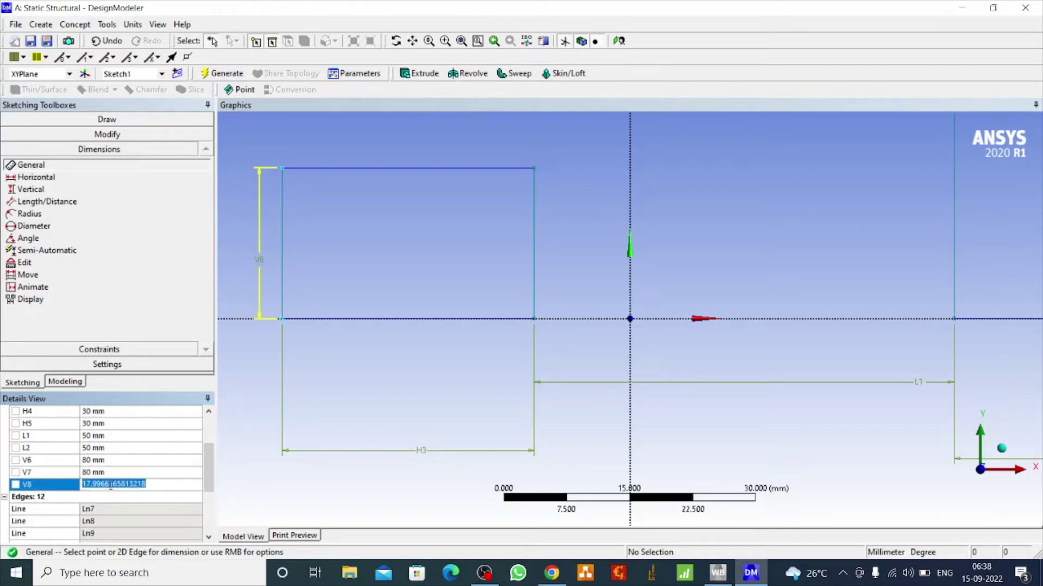
pyautogui.write('70')
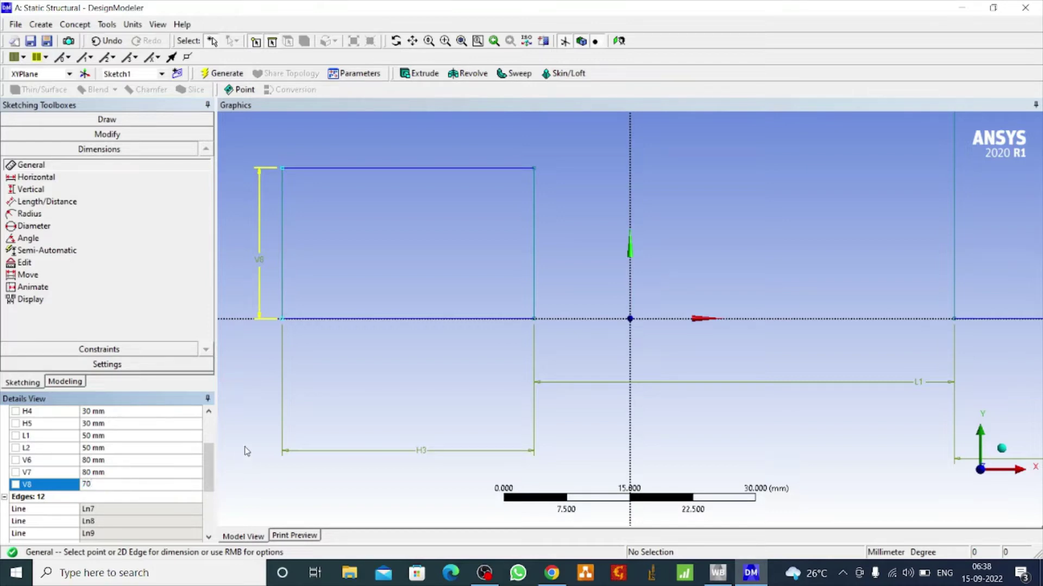
pyautogui.press('Return')
# Correct the V8 height to 80 mm
pyautogui.scroll(-2, 704, 246)
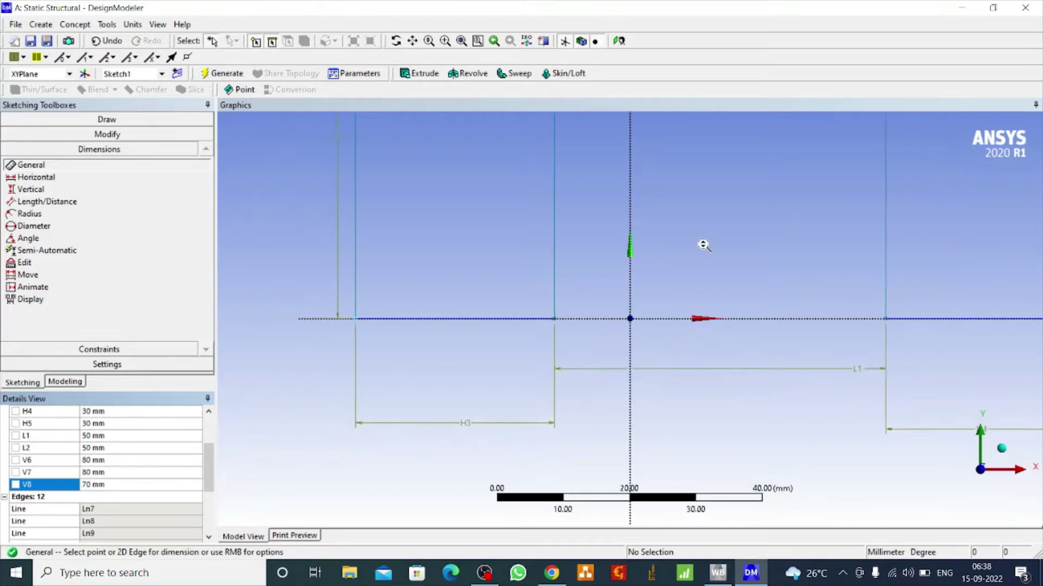
pyautogui.scroll(-2, 704, 245)
pyautogui.scroll(-2, 704, 245)
pyautogui.scroll(-2, 704, 245)
pyautogui.scroll(-2, 703, 246)
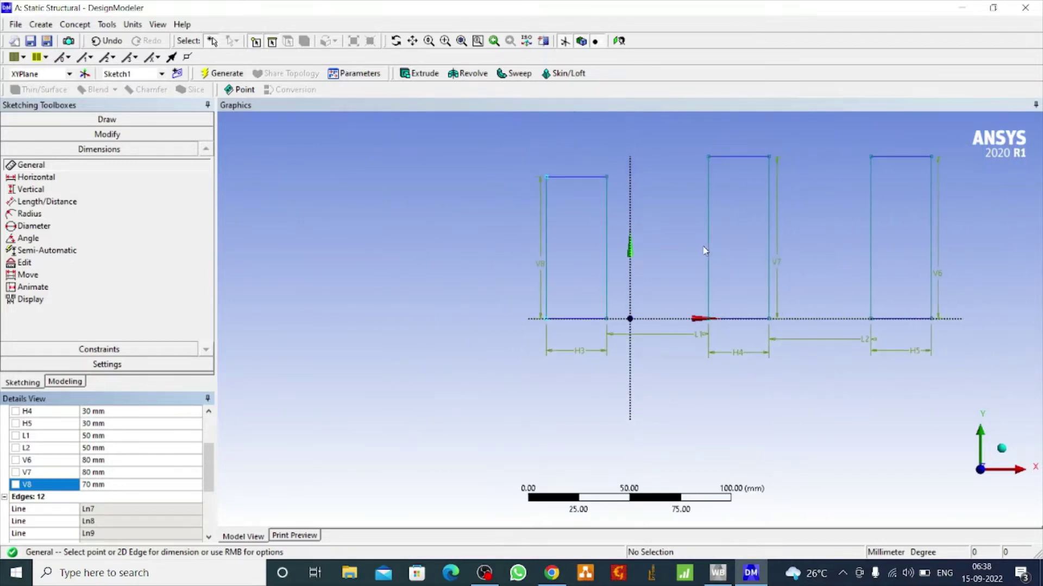
pyautogui.scroll(-1, 704, 250)
pyautogui.scroll(-1, 705, 252)
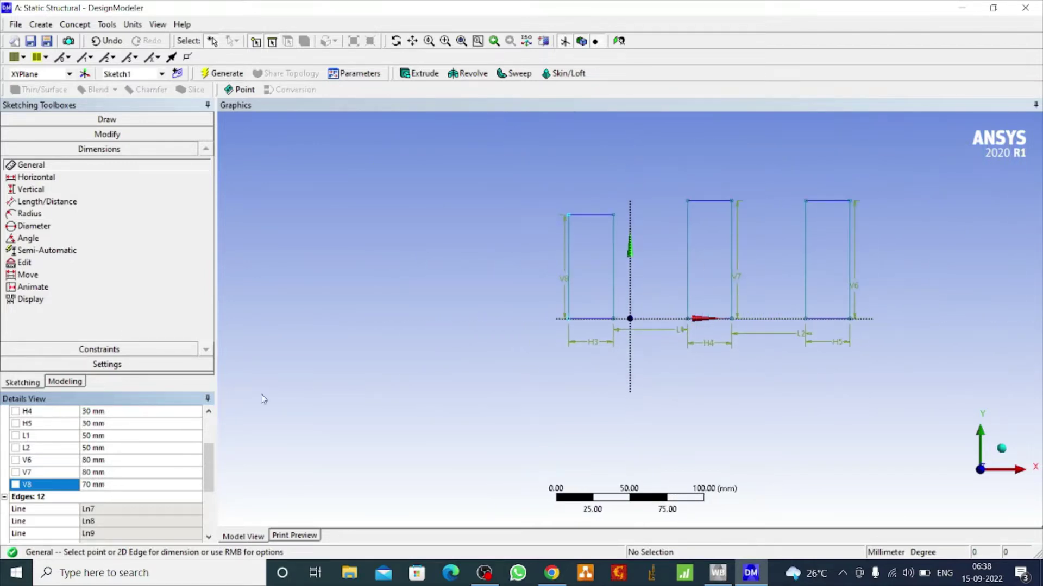
pyautogui.click(95, 483)
pyautogui.write('0')
pyautogui.press('Return')
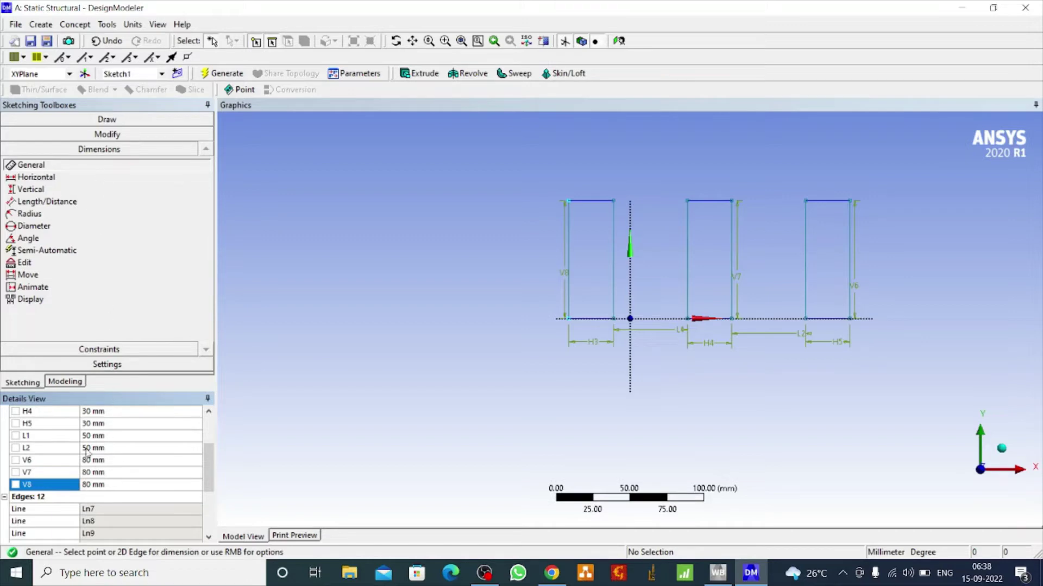
# Create Sketch2 on the XYPlane and make it the active sketch for drawing
pyautogui.click(64, 382)
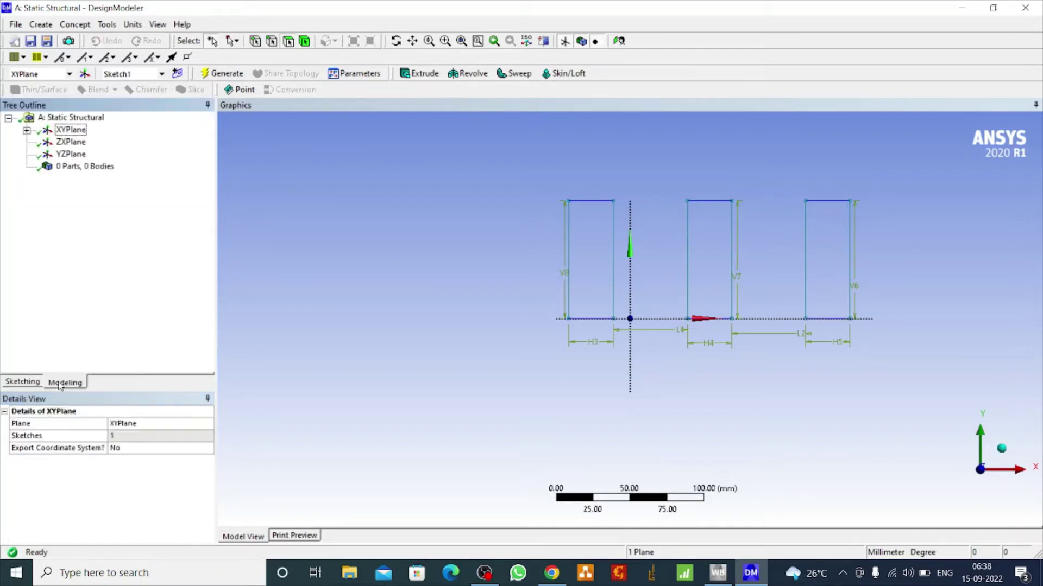
pyautogui.click(27, 131)
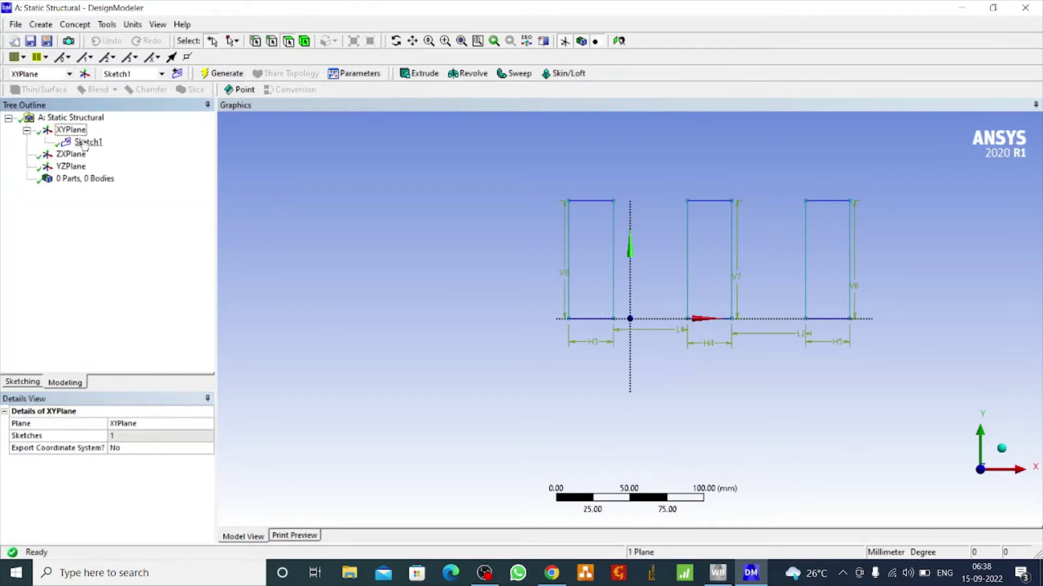
pyautogui.click(177, 73)
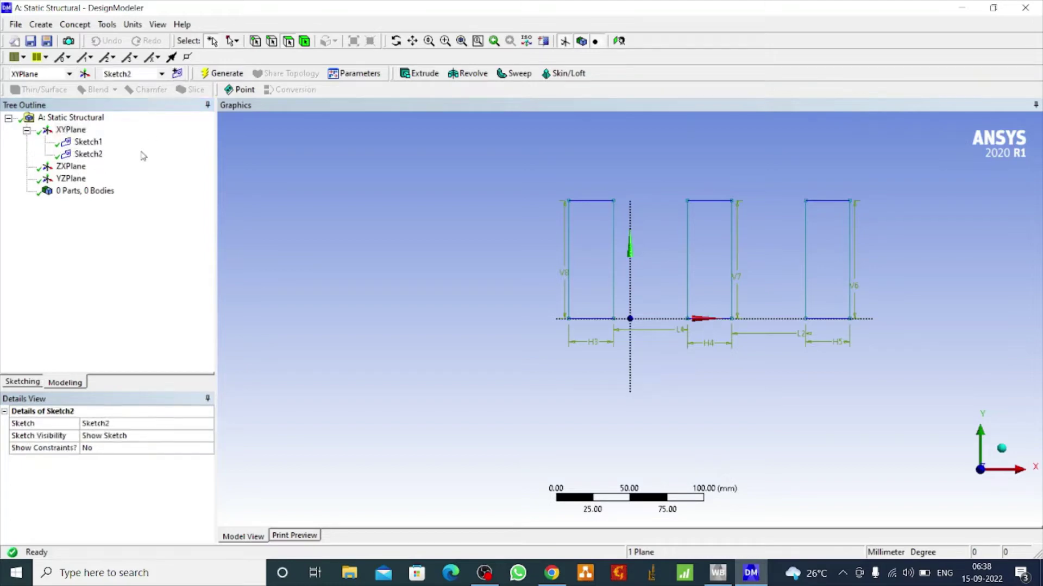
pyautogui.click(101, 155)
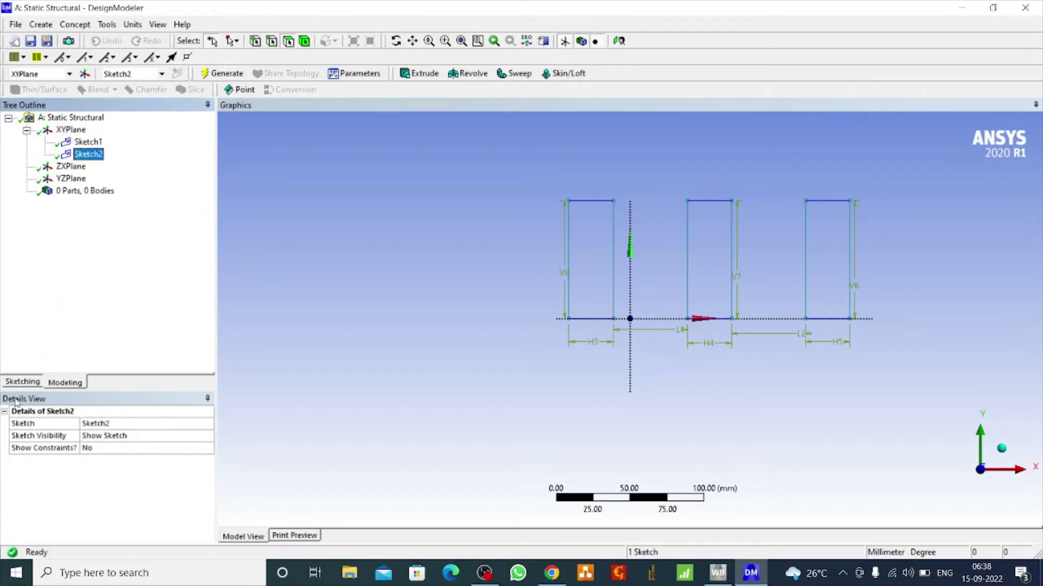
pyautogui.click(20, 383)
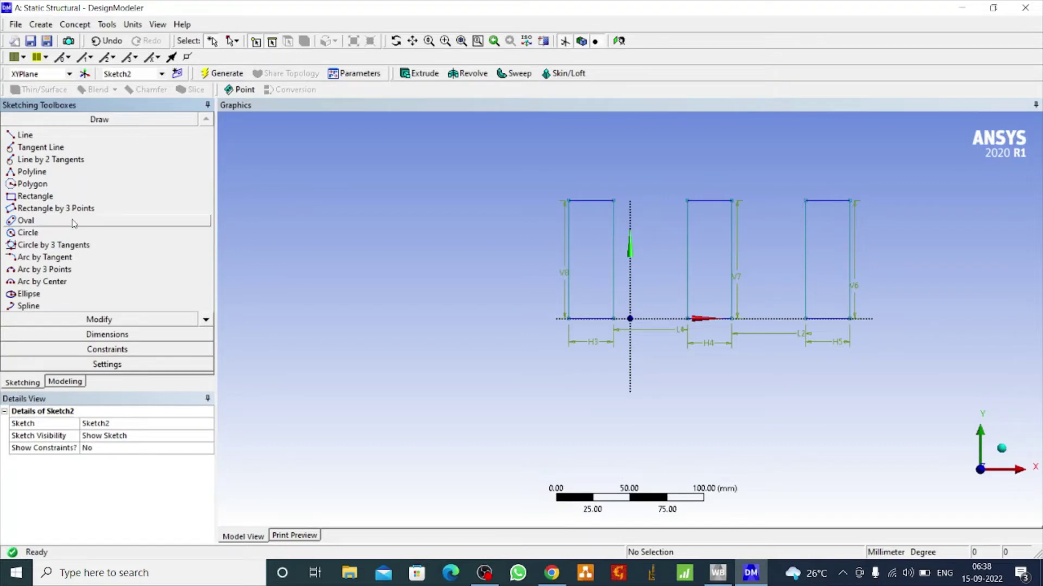
# Draw the deck rectangle across the tops of all three pillars
pyautogui.click(33, 196)
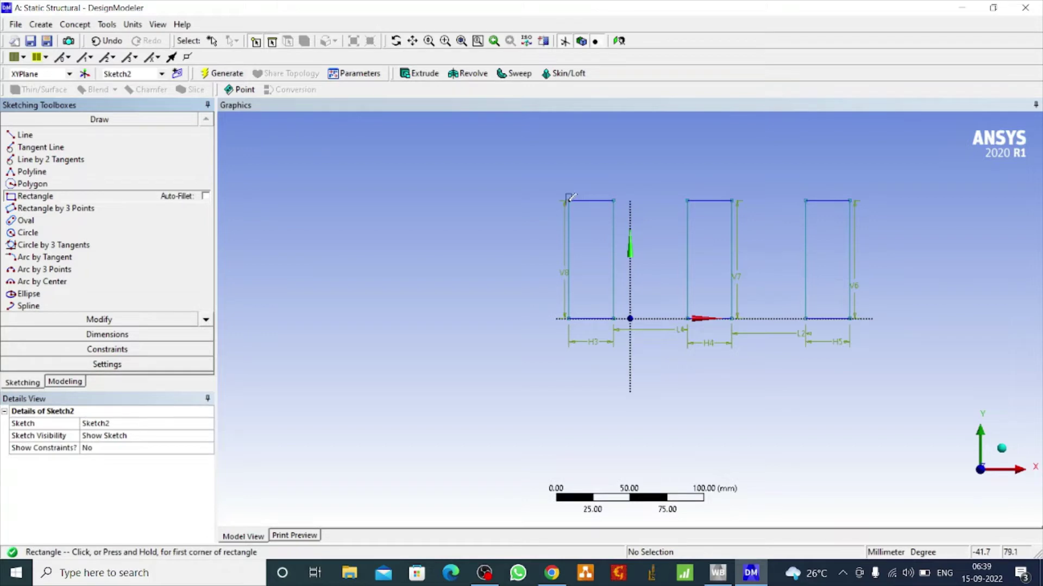
pyautogui.click(569, 198)
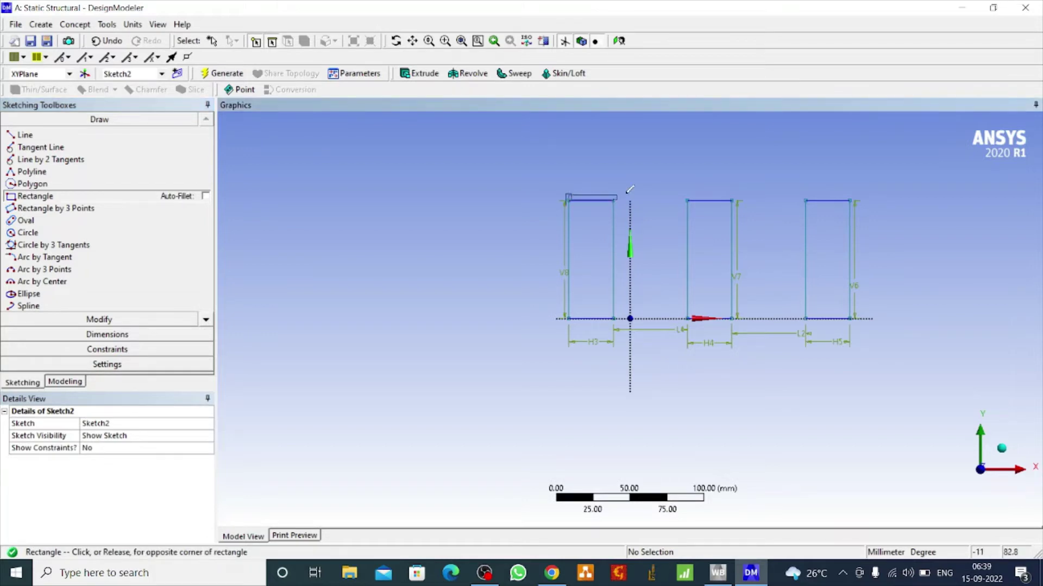
pyautogui.click(850, 164)
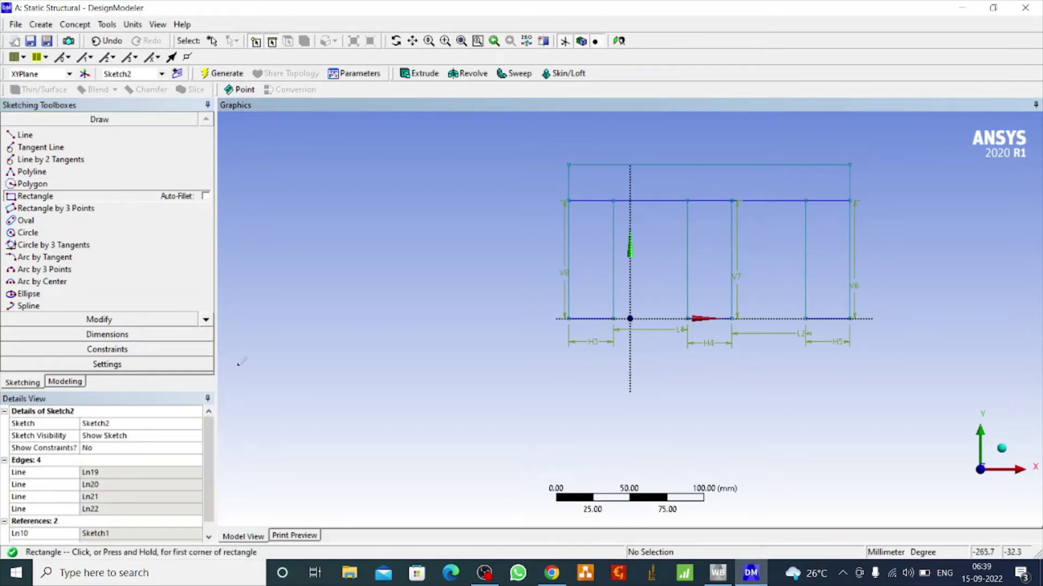
# Dimension the deck's left edge as V9 and set it to 25 mm
pyautogui.click(93, 334)
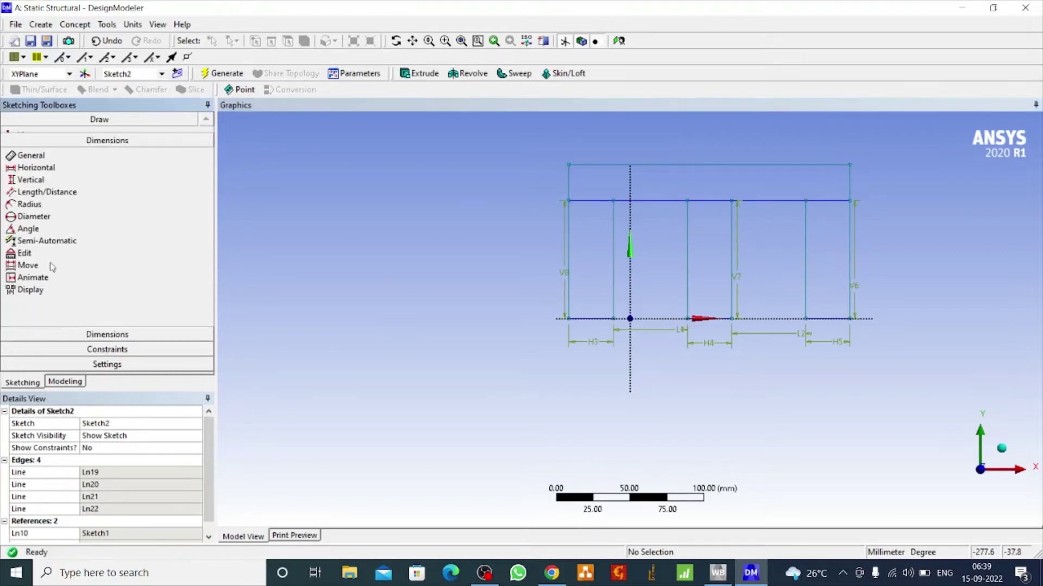
pyautogui.click(34, 165)
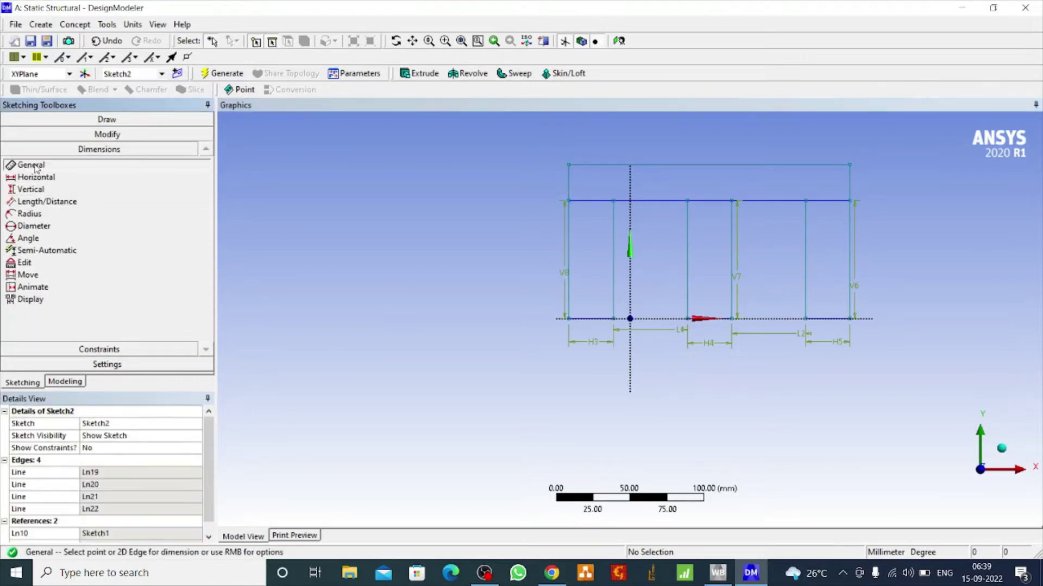
pyautogui.click(567, 185)
pyautogui.click(543, 185)
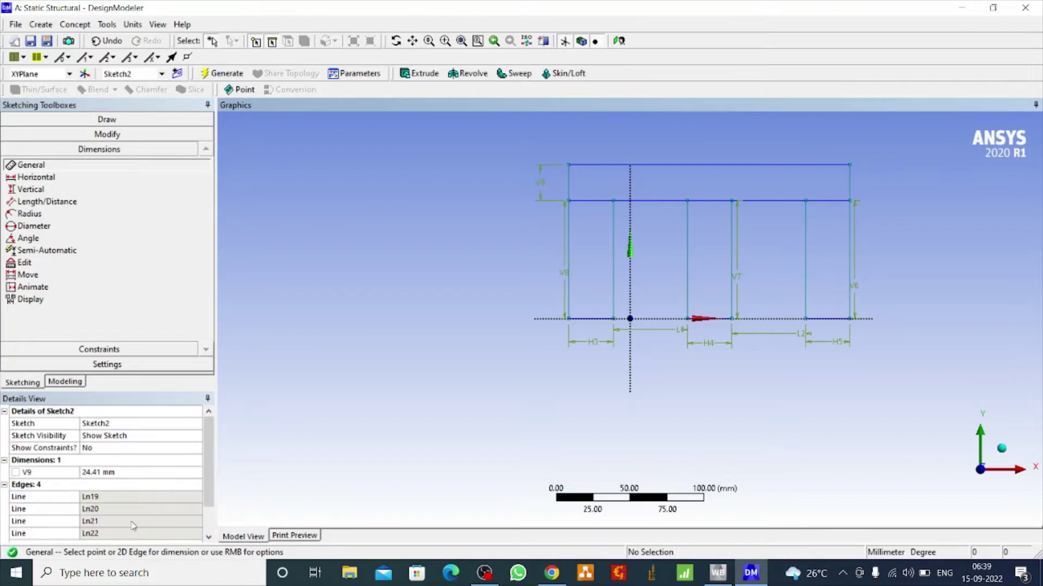
pyautogui.click(105, 472)
pyautogui.write('25')
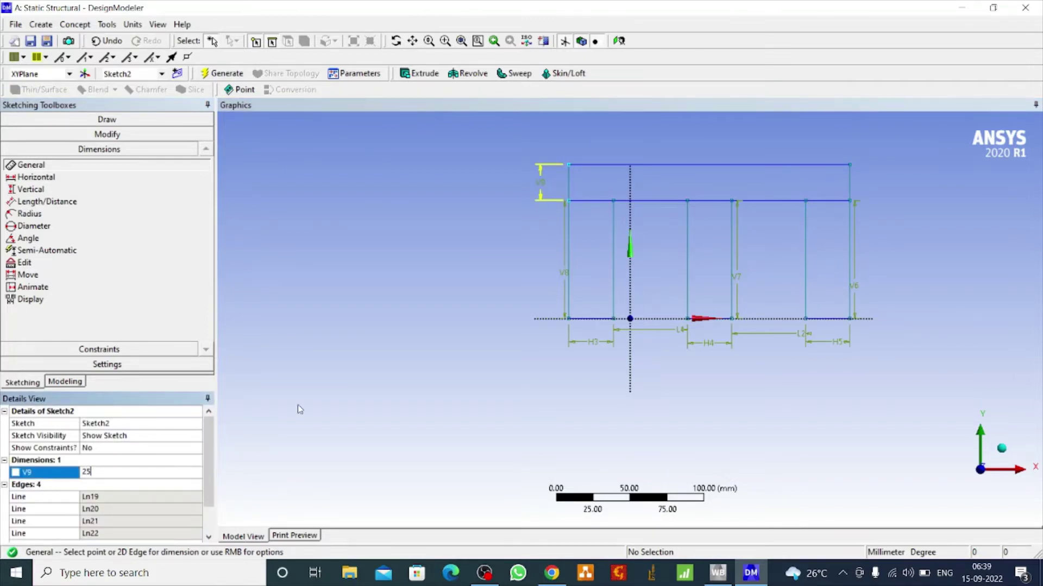
pyautogui.press('Return')
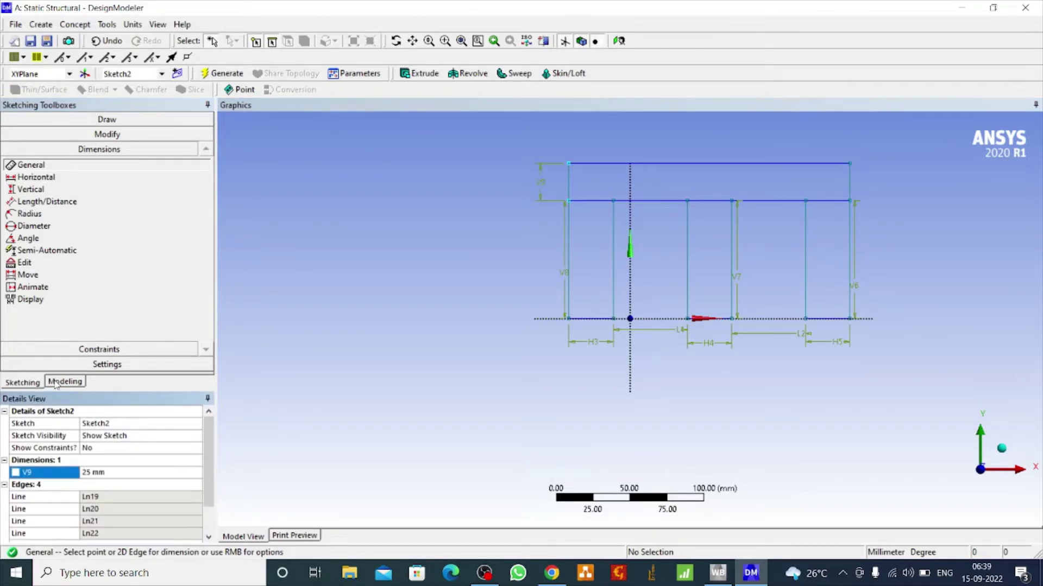
pyautogui.click(60, 384)
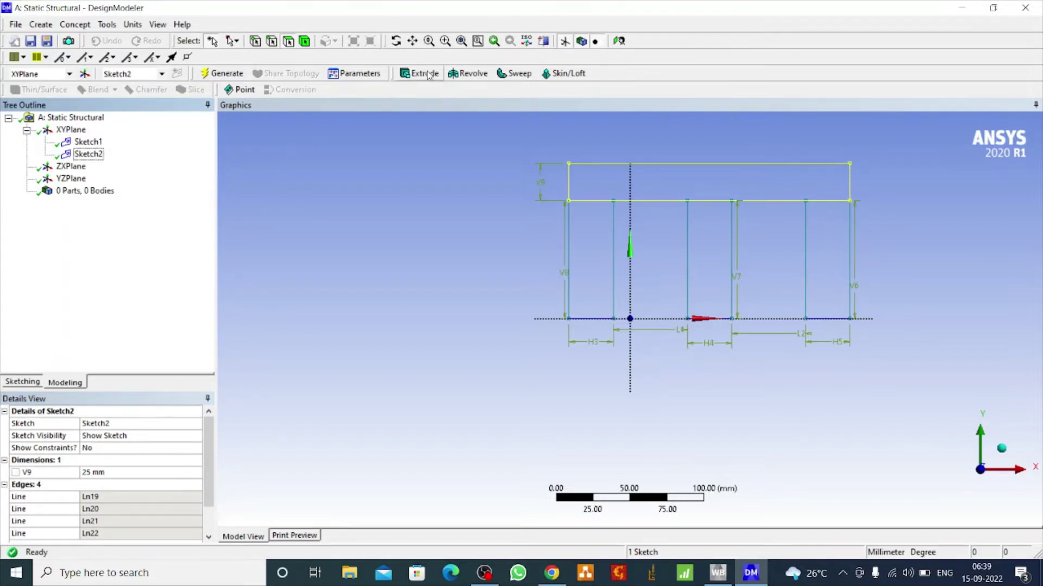
# Extrude Sketch1 30 mm to create the three pillars
pyautogui.click(367, 244)
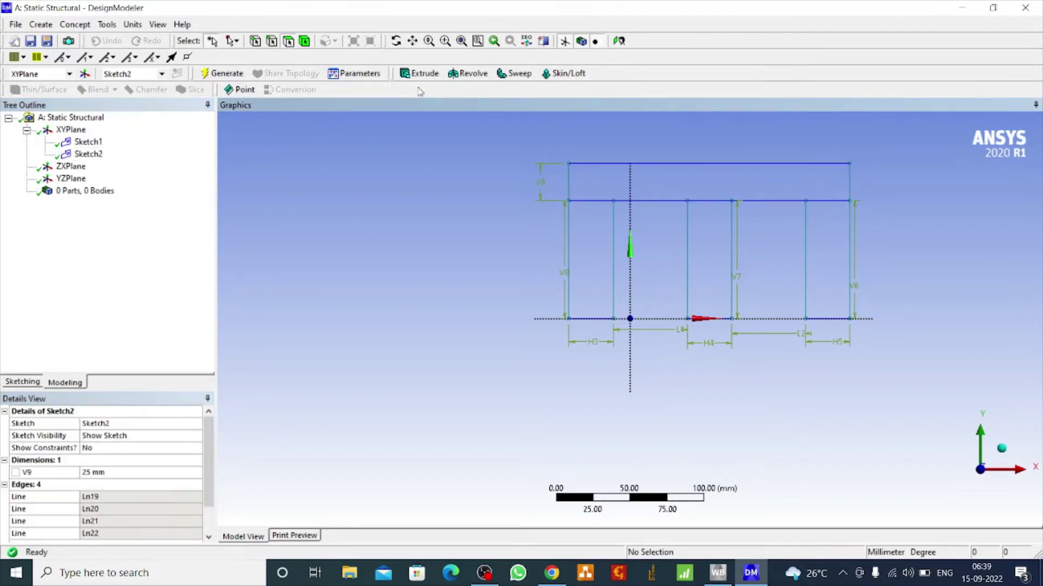
pyautogui.click(425, 74)
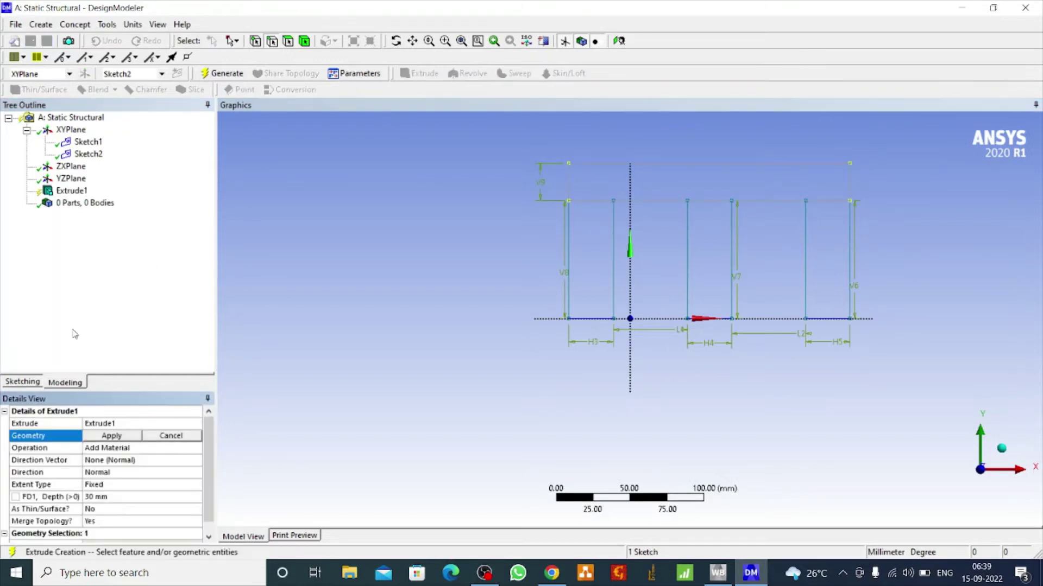
pyautogui.click(97, 143)
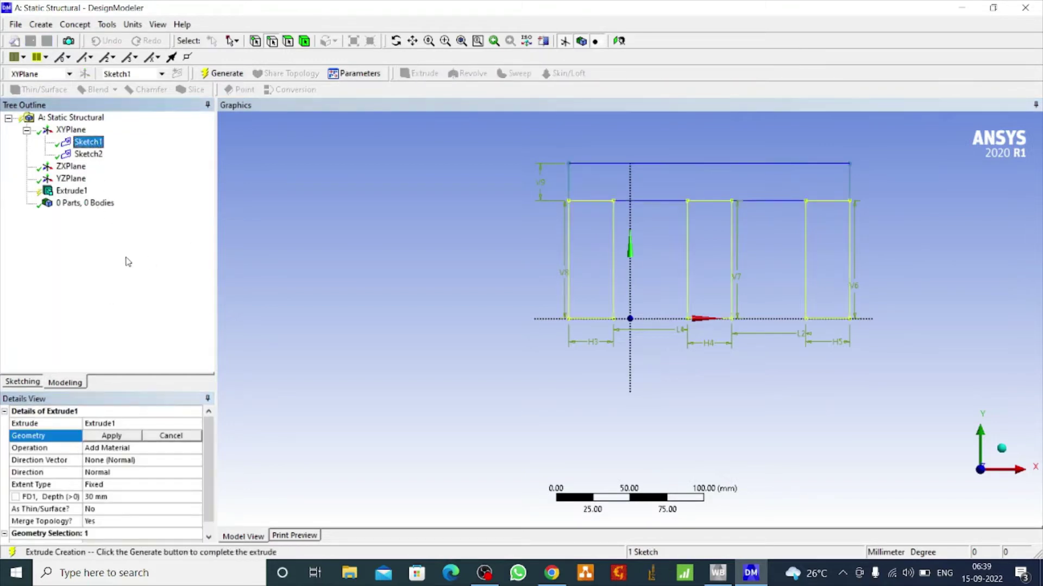
pyautogui.click(111, 436)
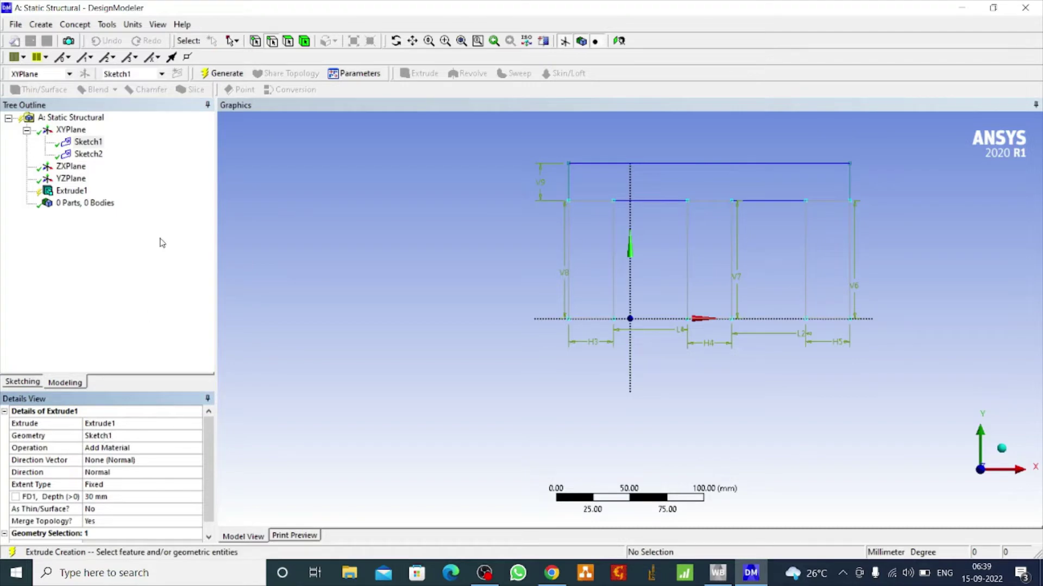
pyautogui.click(221, 73)
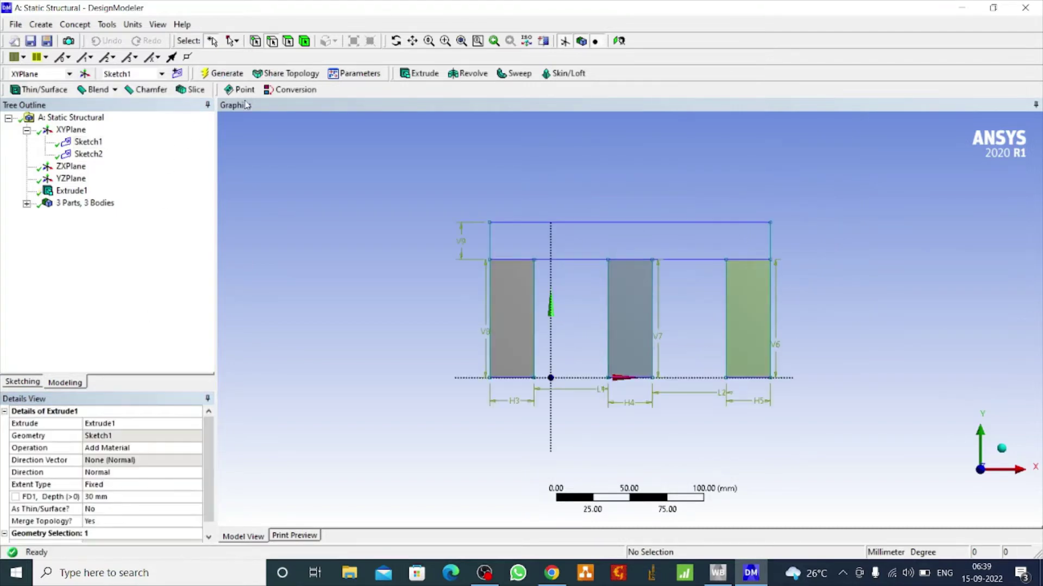
# Extrude Sketch2 30 mm so the deck merges with the pillars into one body
pyautogui.click(424, 73)
pyautogui.click(88, 154)
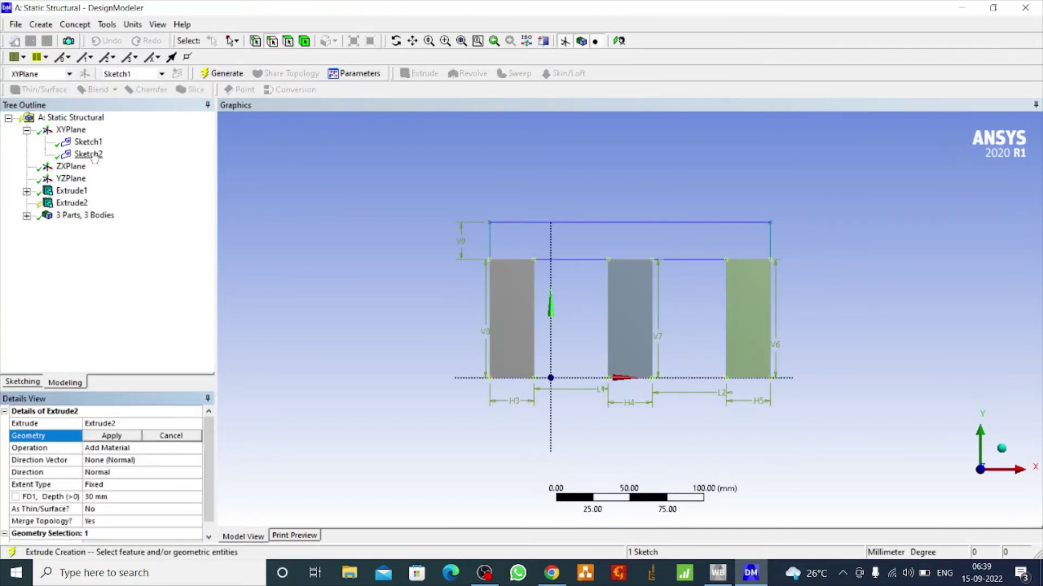
pyautogui.click(111, 436)
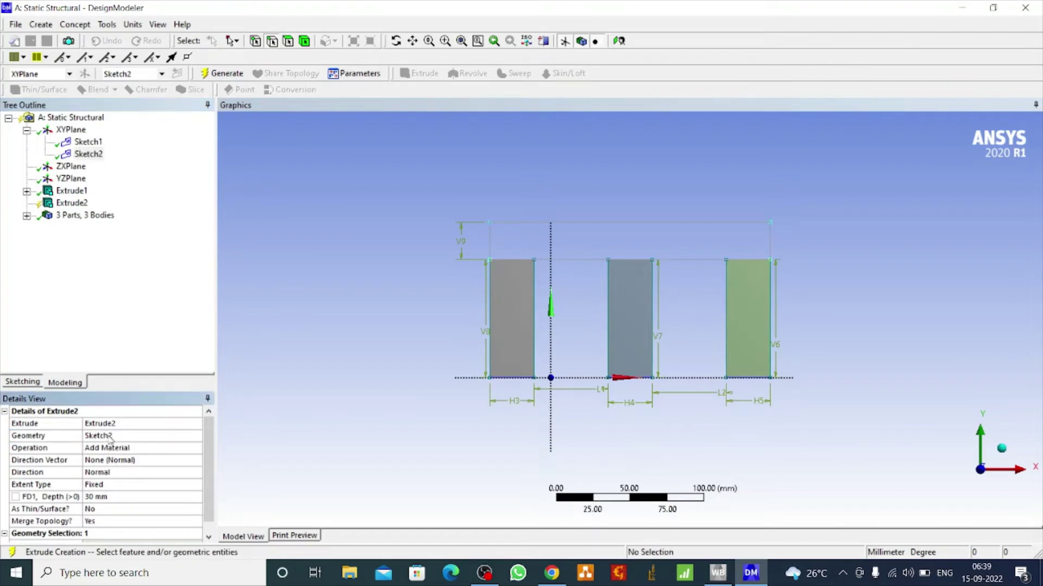
pyautogui.click(221, 72)
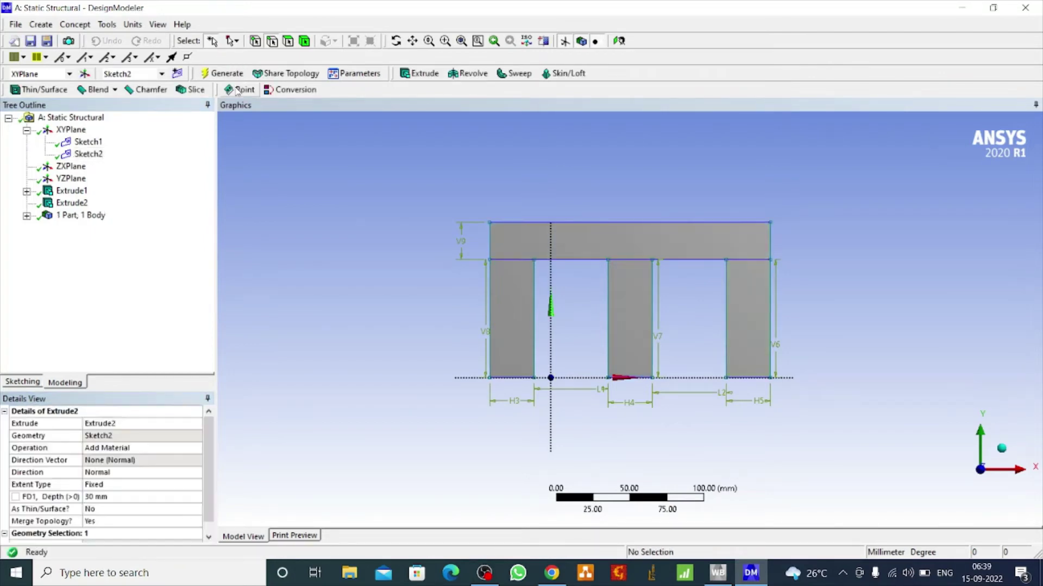
pyautogui.click(396, 40)
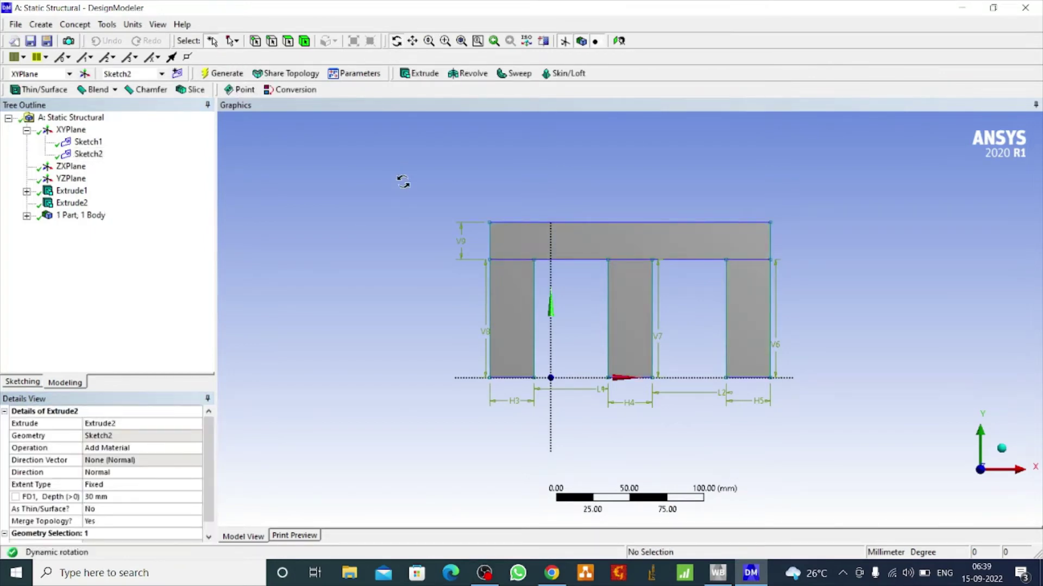
# Rename the Solid body to 'Bridge Piller'
pyautogui.moveTo(402, 182)
pyautogui.mouseDown()
pyautogui.moveTo(428, 270)
pyautogui.moveTo(405, 212)
pyautogui.moveTo(421, 175)
pyautogui.mouseUp()
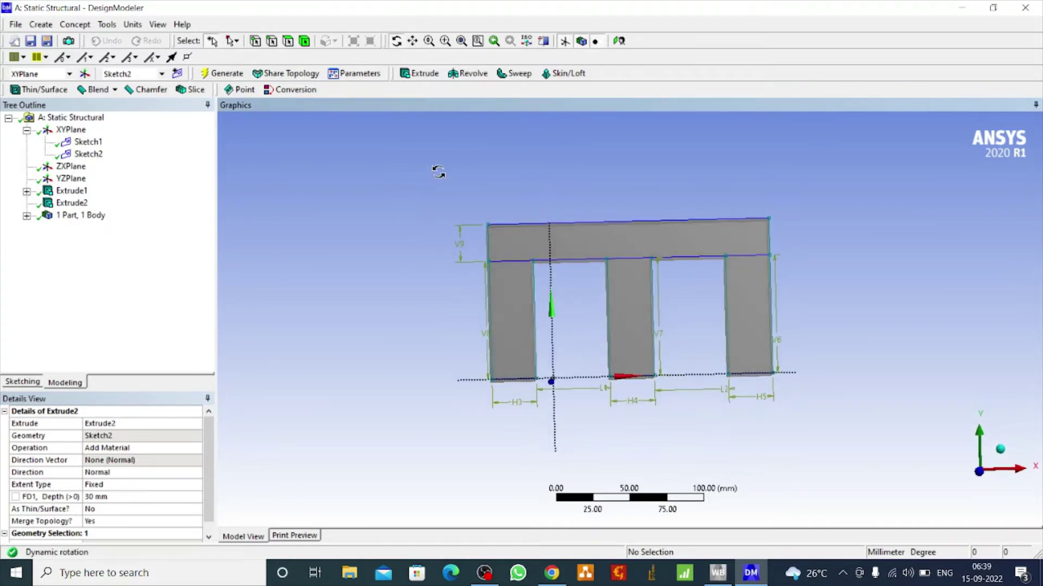
pyautogui.click(26, 216)
pyautogui.click(82, 228)
pyautogui.rightClick(82, 228)
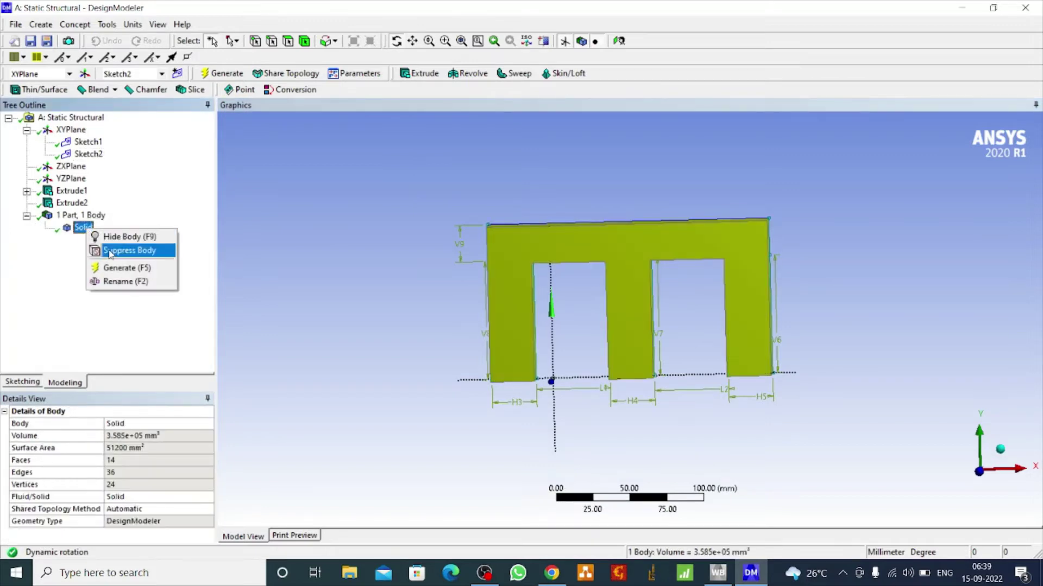
pyautogui.click(132, 281)
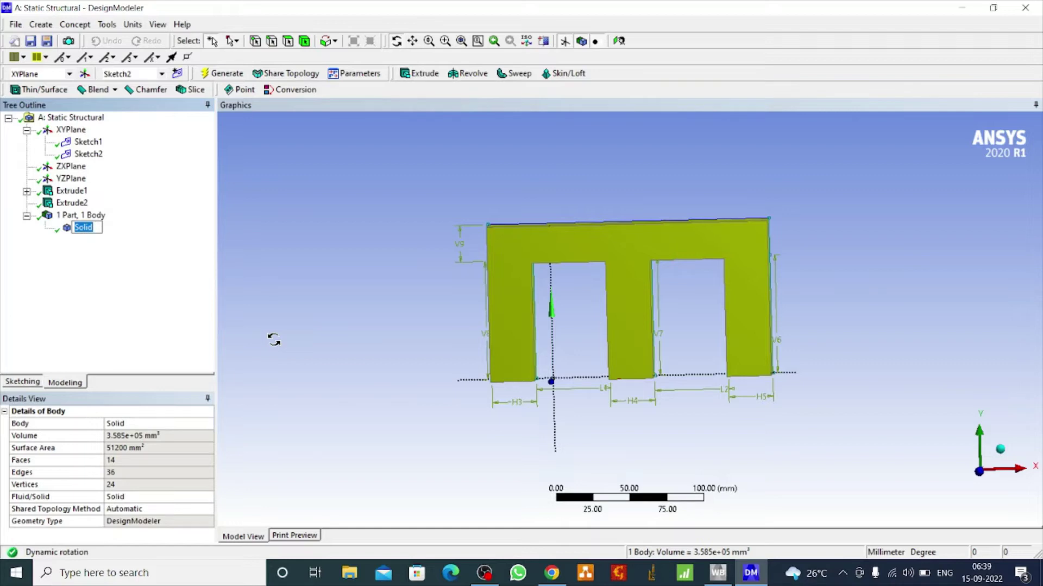
pyautogui.write('Br')
pyautogui.write('idge ')
pyautogui.write('Piller')
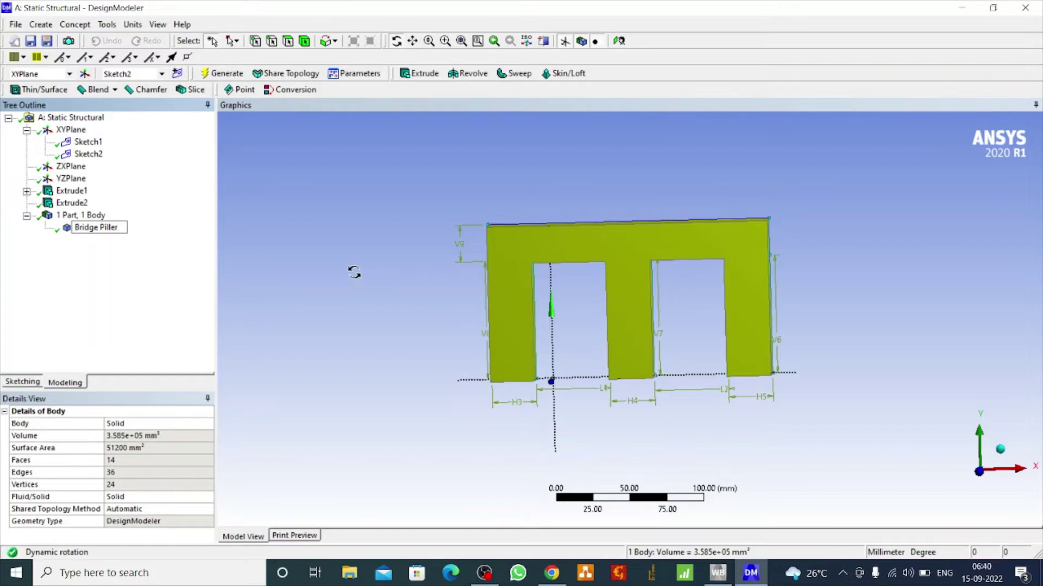
pyautogui.press('Return')
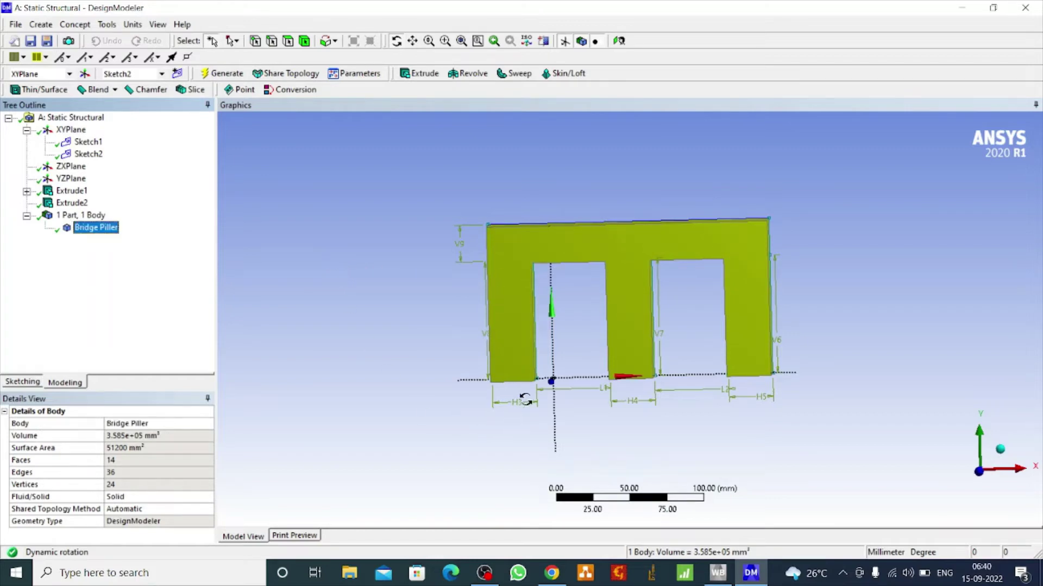
# Open the Workbench Model cell in Mechanical to load the bridge pier geometry
pyautogui.click(730, 580)
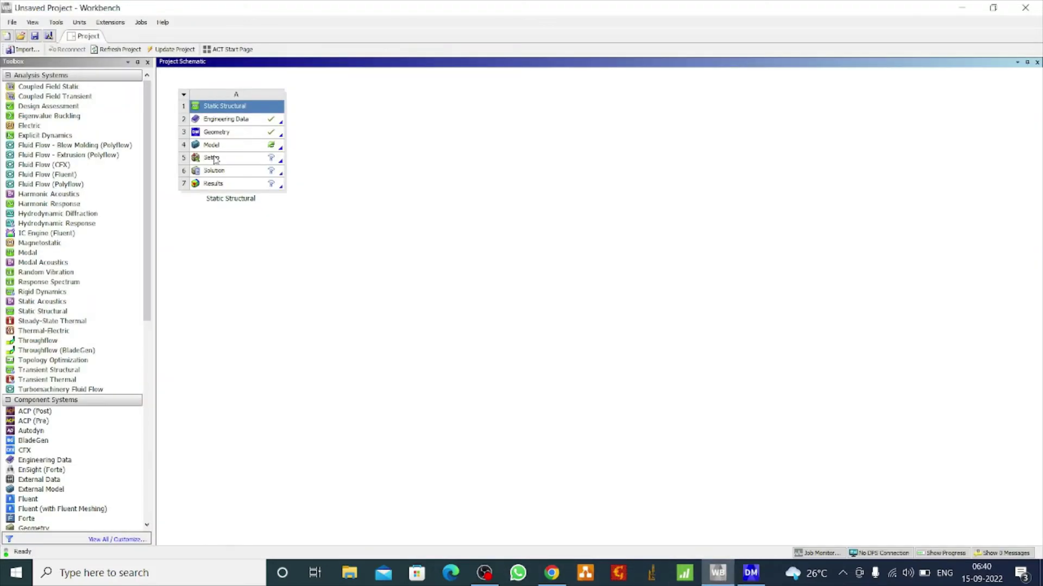
pyautogui.rightClick(226, 146)
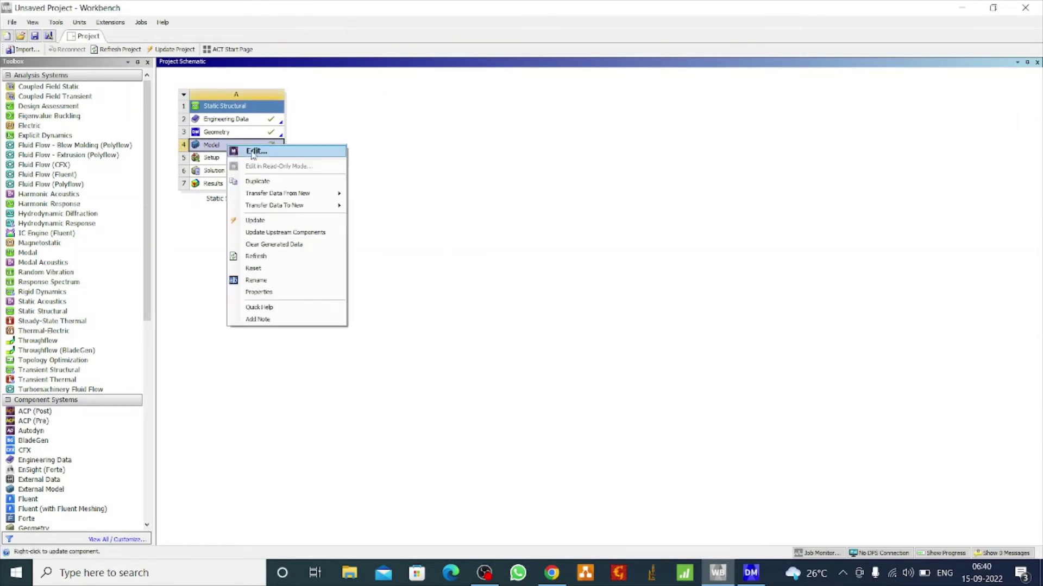
pyautogui.click(283, 152)
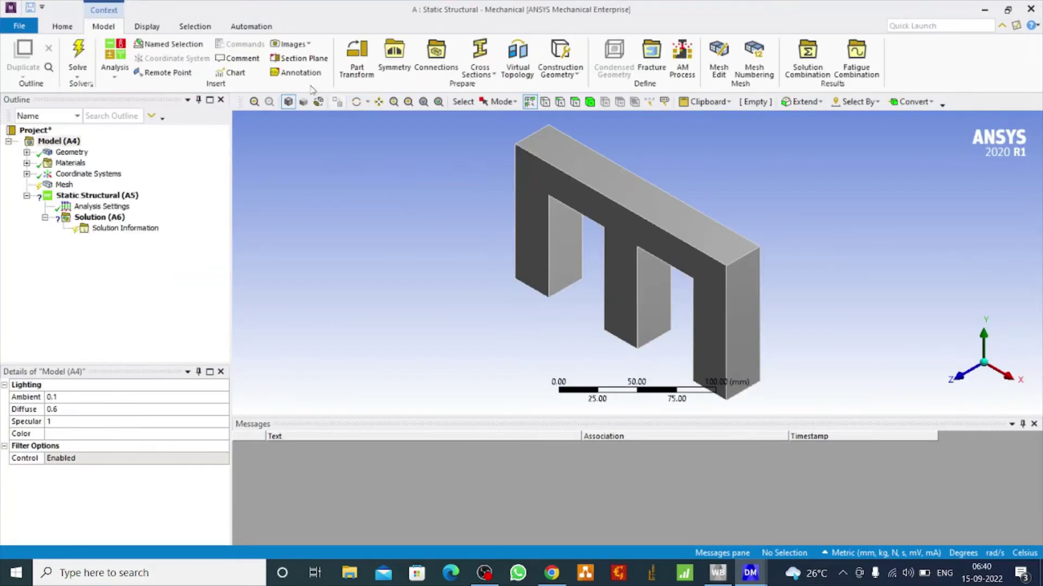
# Rename the bridge body to '3 Bridge Piller'
pyautogui.moveTo(392, 194)
pyautogui.mouseDown()
pyautogui.moveTo(589, 217)
pyautogui.moveTo(577, 260)
pyautogui.moveTo(605, 282)
pyautogui.mouseUp()
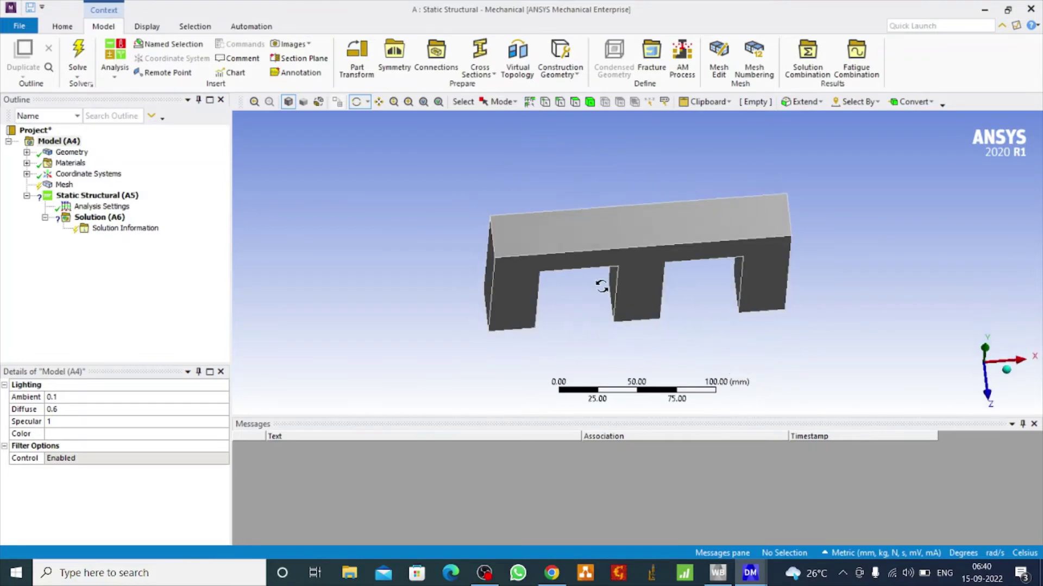
pyautogui.click(27, 152)
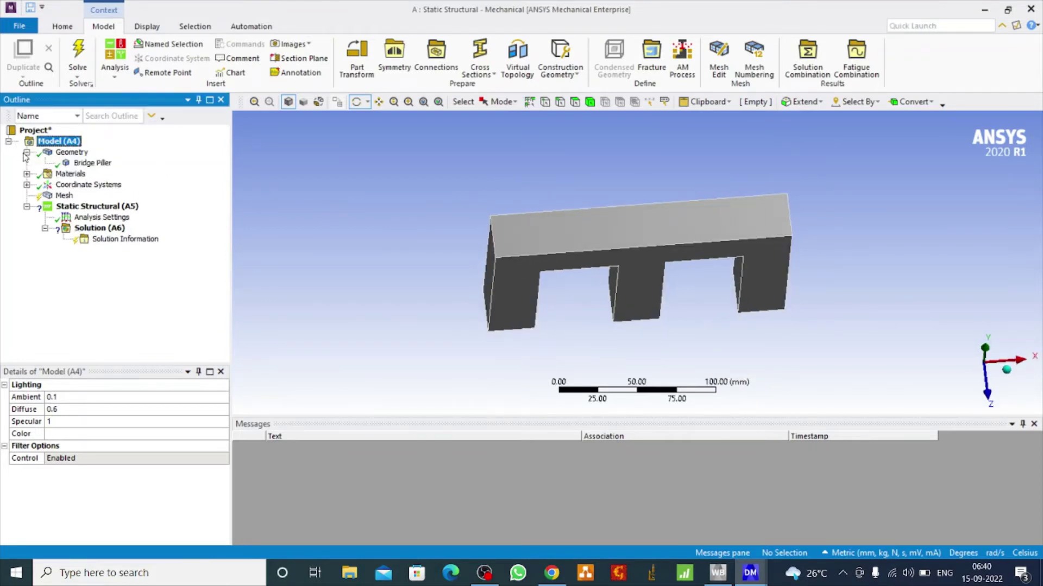
pyautogui.rightClick(91, 163)
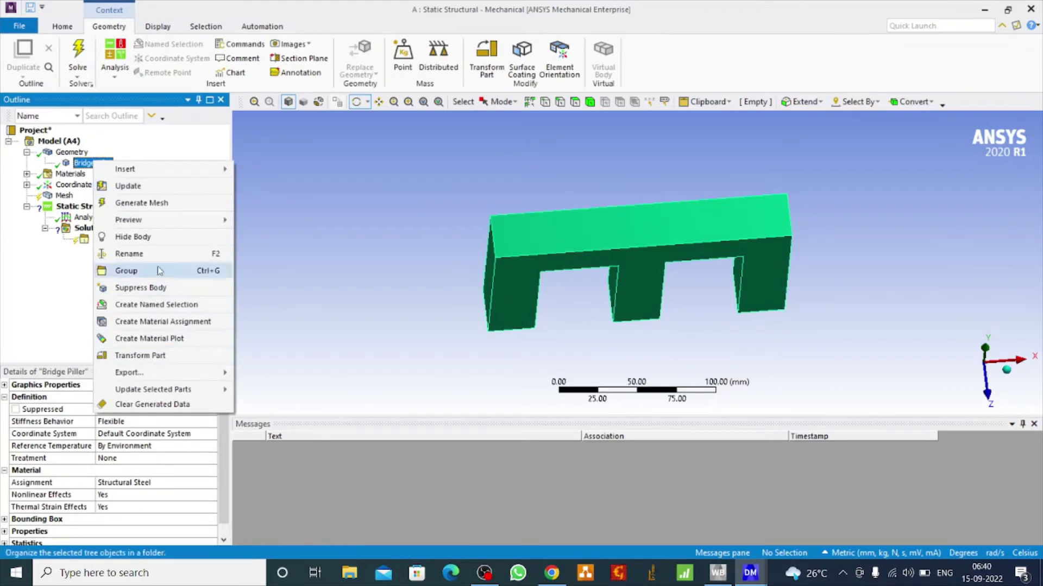
pyautogui.click(130, 253)
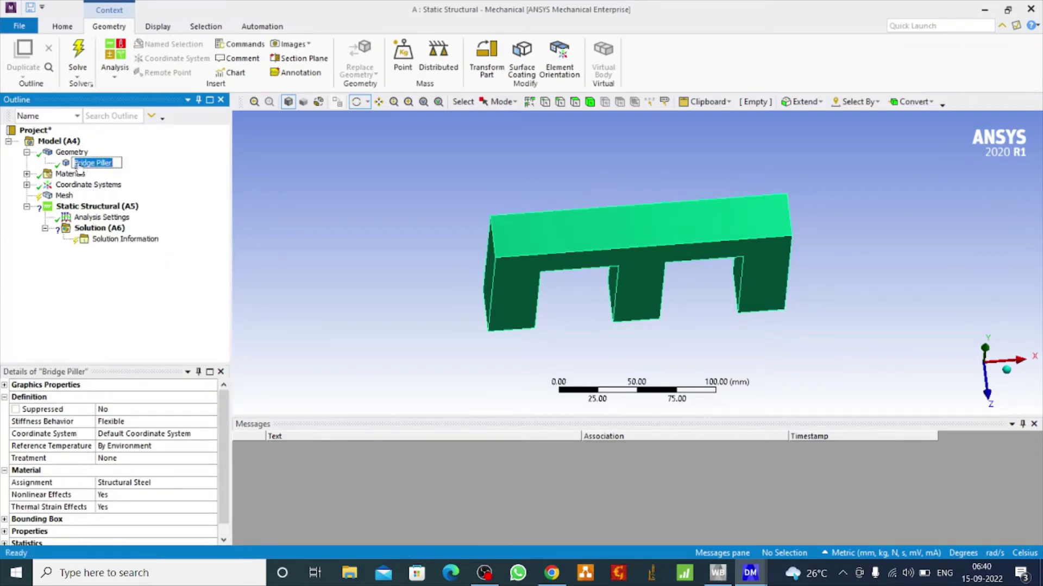
pyautogui.press('End')
pyautogui.press('BackSpace')
pyautogui.write('3')
pyautogui.click(318, 205)
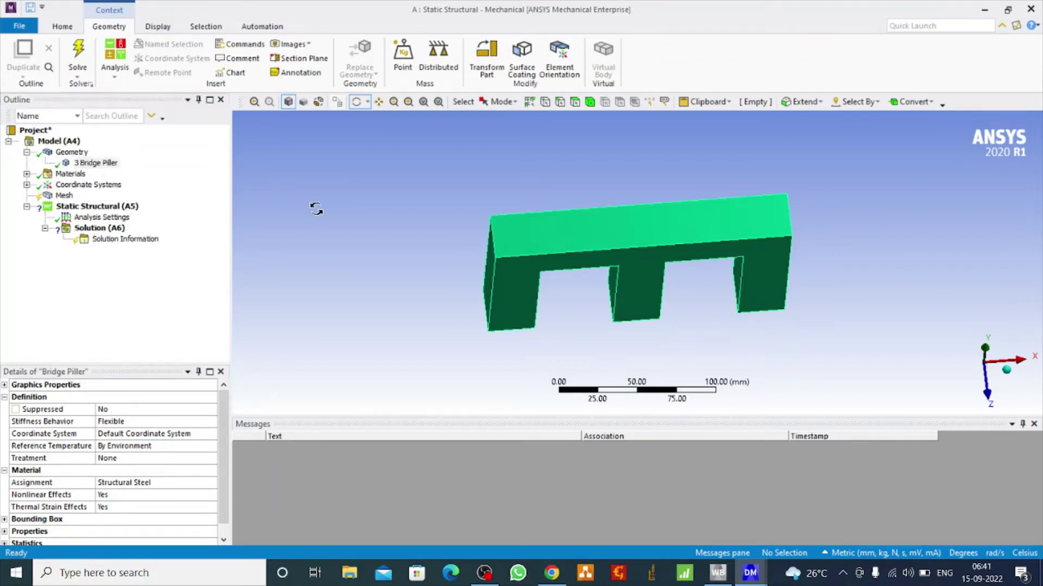
# Change the 3 Bridge Piller body's material from Structural Steel to Concrete
pyautogui.click(27, 174)
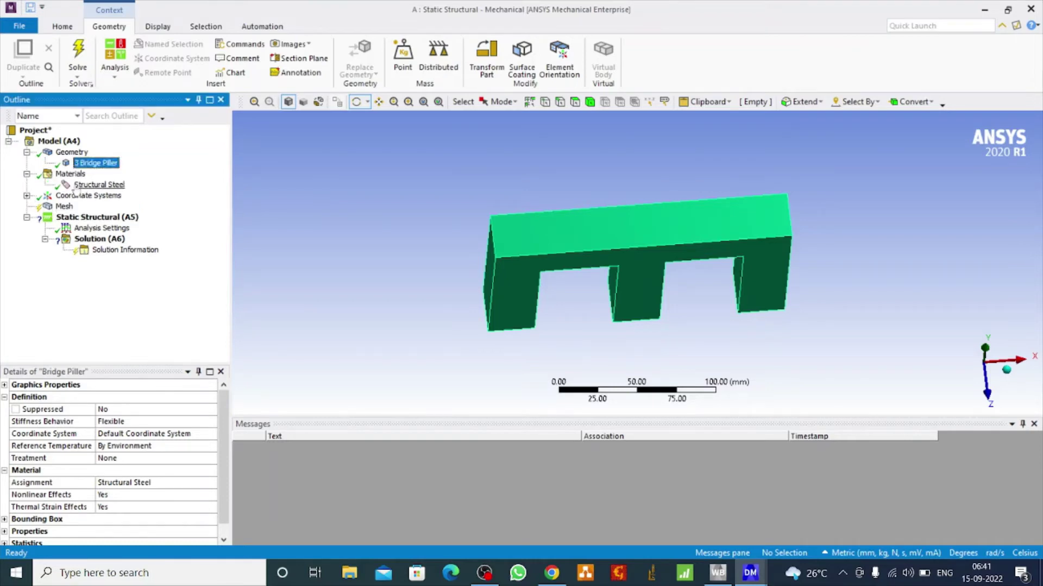
pyautogui.rightClick(88, 169)
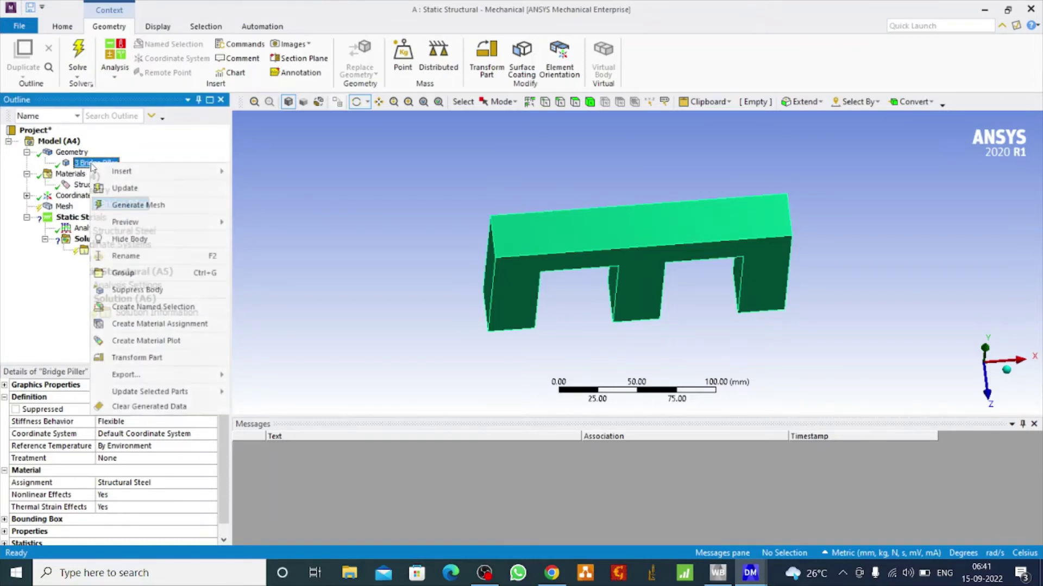
pyautogui.click(250, 162)
pyautogui.click(125, 164)
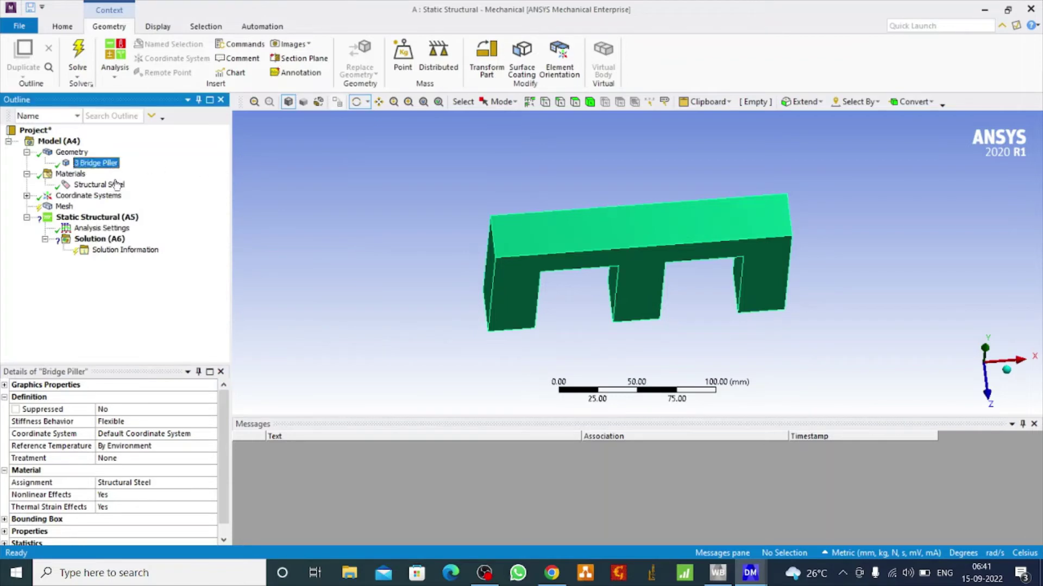
pyautogui.click(205, 485)
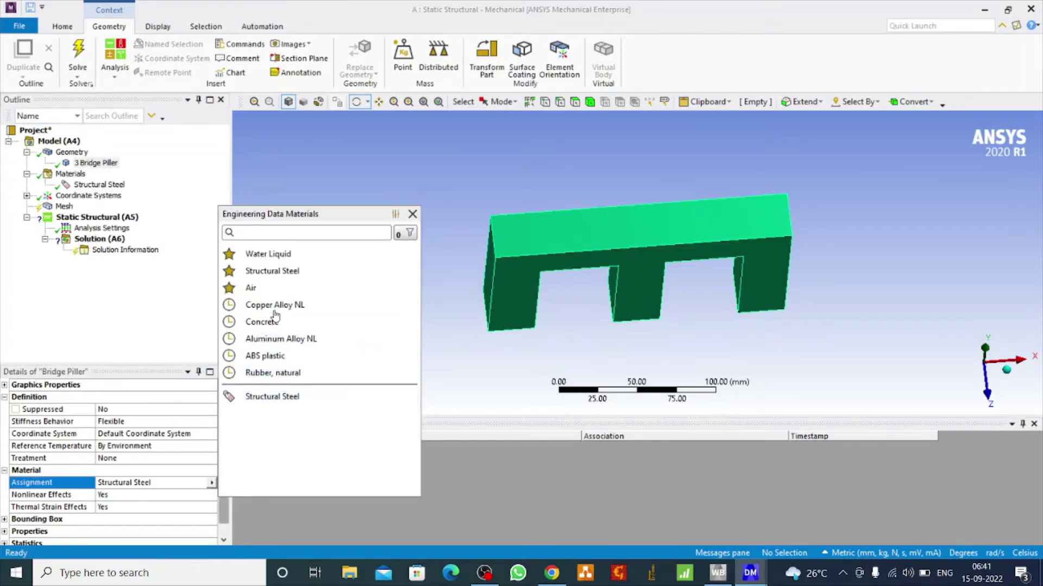
pyautogui.click(270, 323)
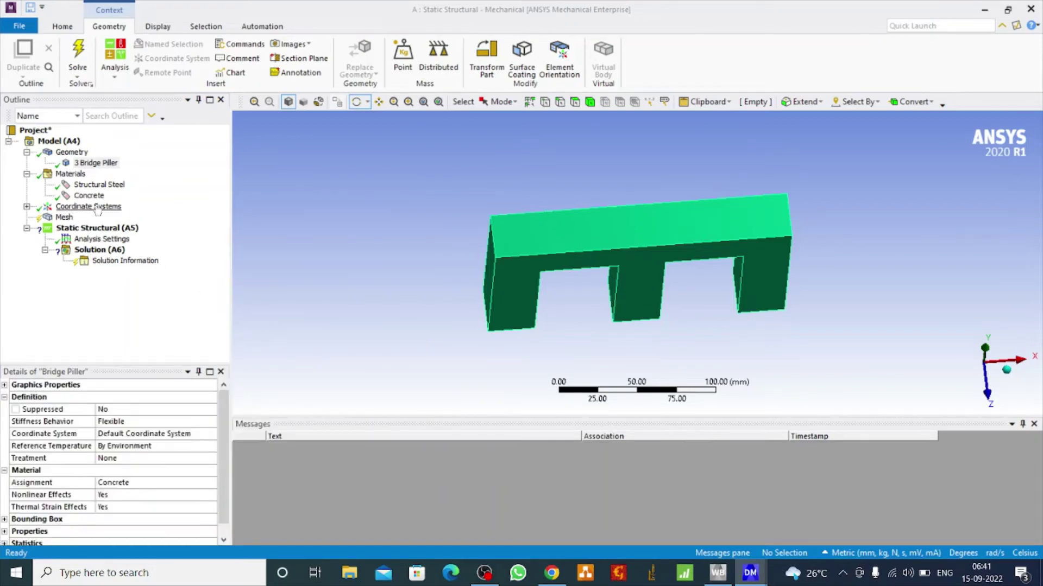
pyautogui.click(27, 153)
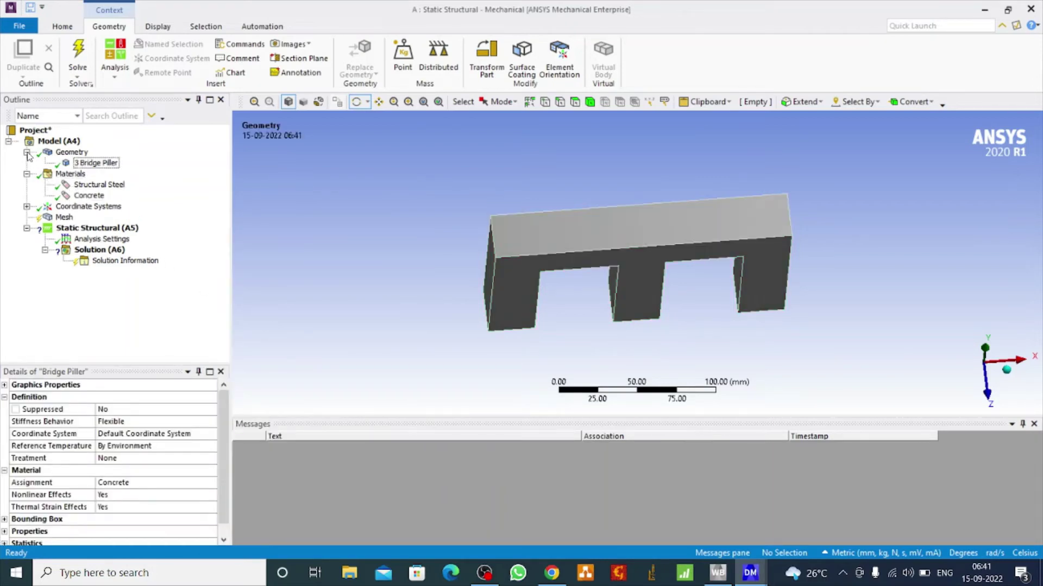
pyautogui.click(27, 163)
# Add a Body Sizing control on the pier body with a 5 mm element size
pyautogui.click(65, 184)
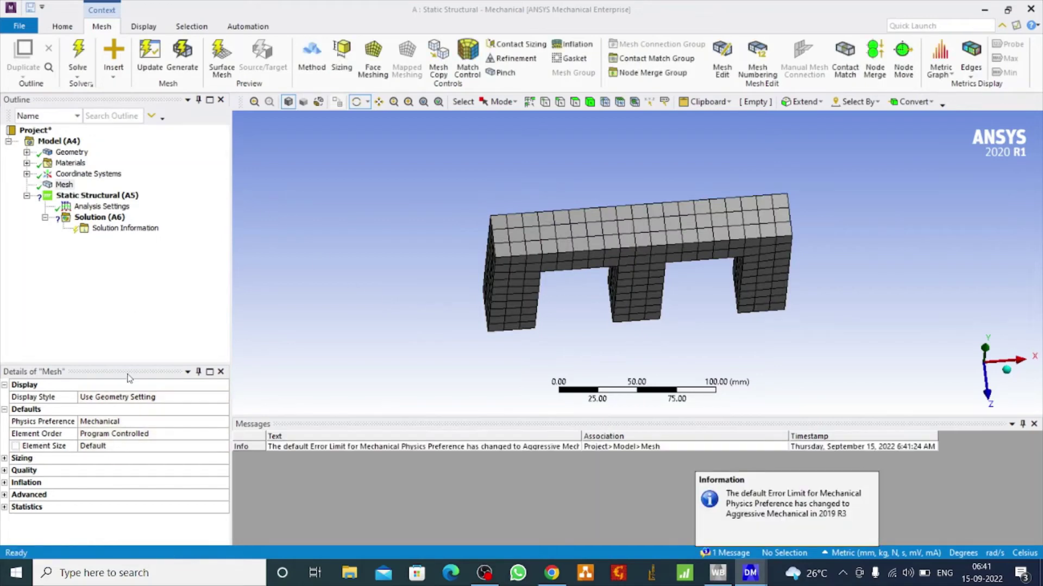
pyautogui.rightClick(67, 185)
pyautogui.moveTo(122, 191)
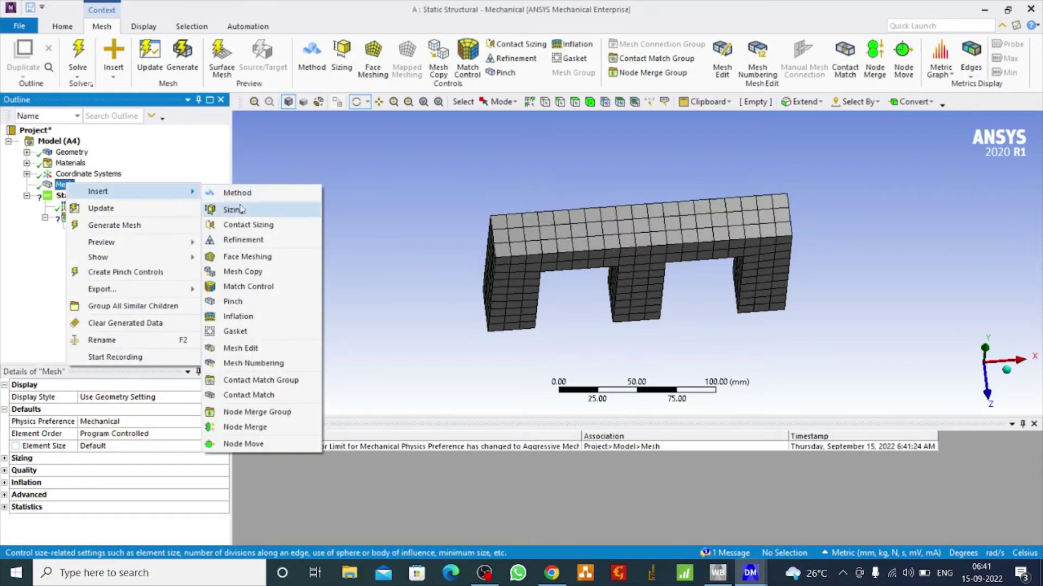
pyautogui.click(240, 211)
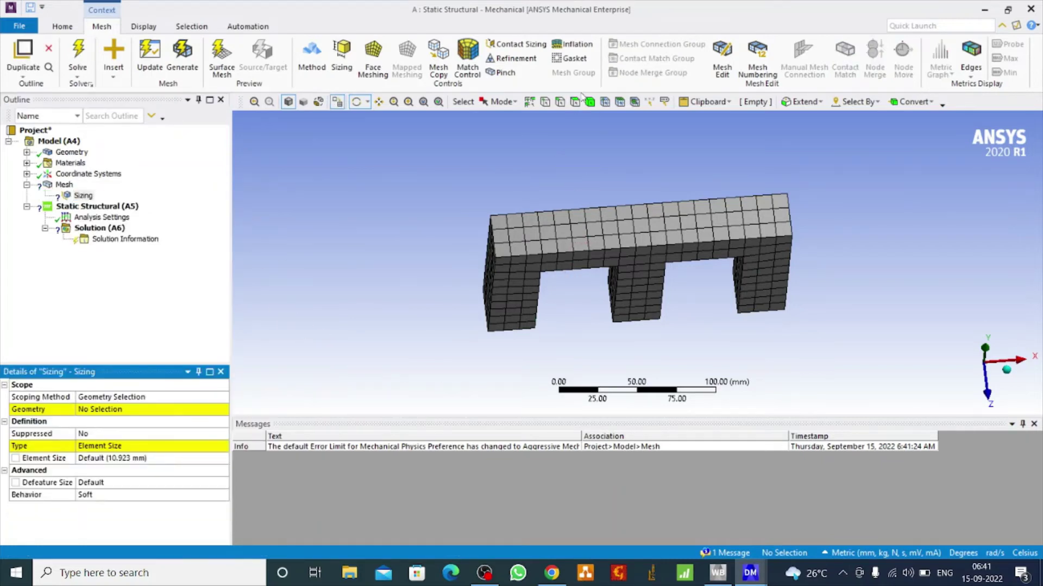
pyautogui.click(589, 102)
pyautogui.click(617, 233)
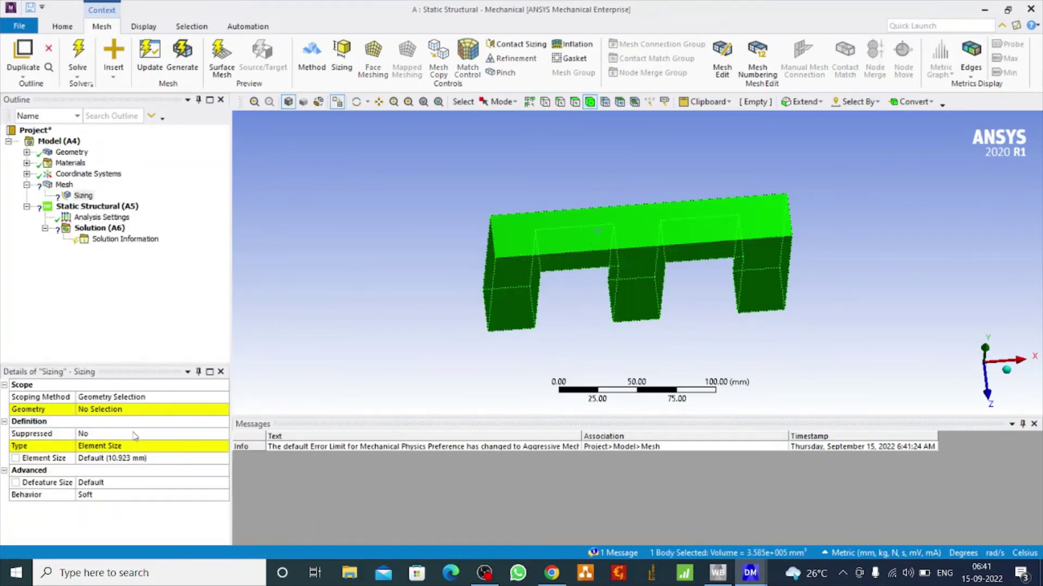
pyautogui.click(96, 410)
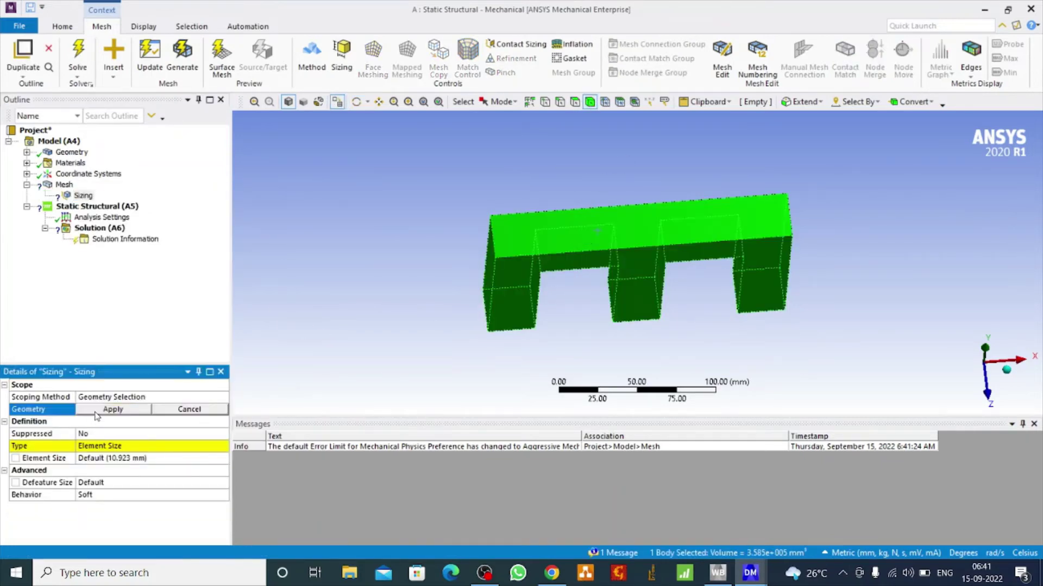
pyautogui.click(111, 459)
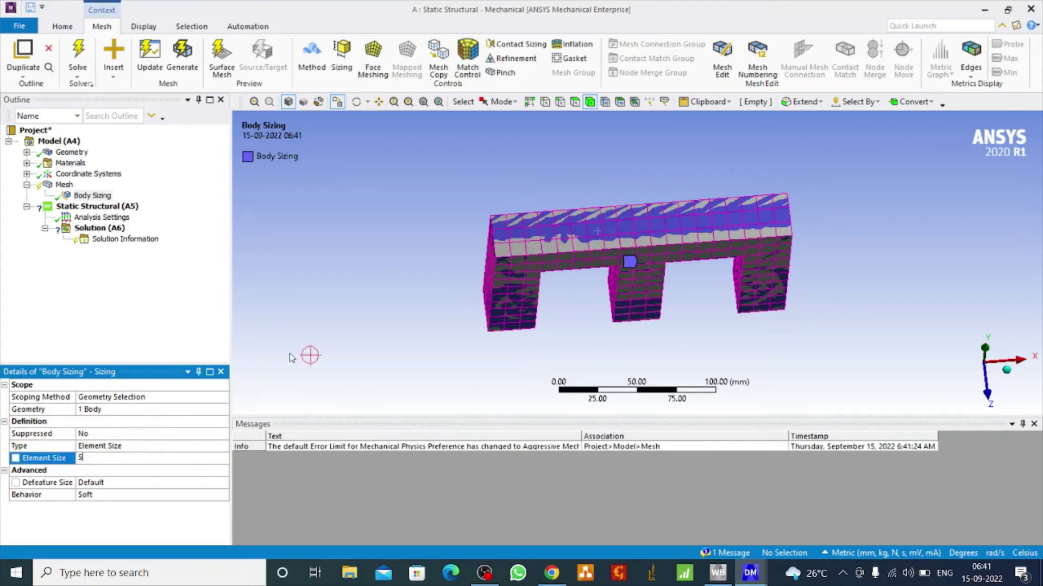
pyautogui.press('Return')
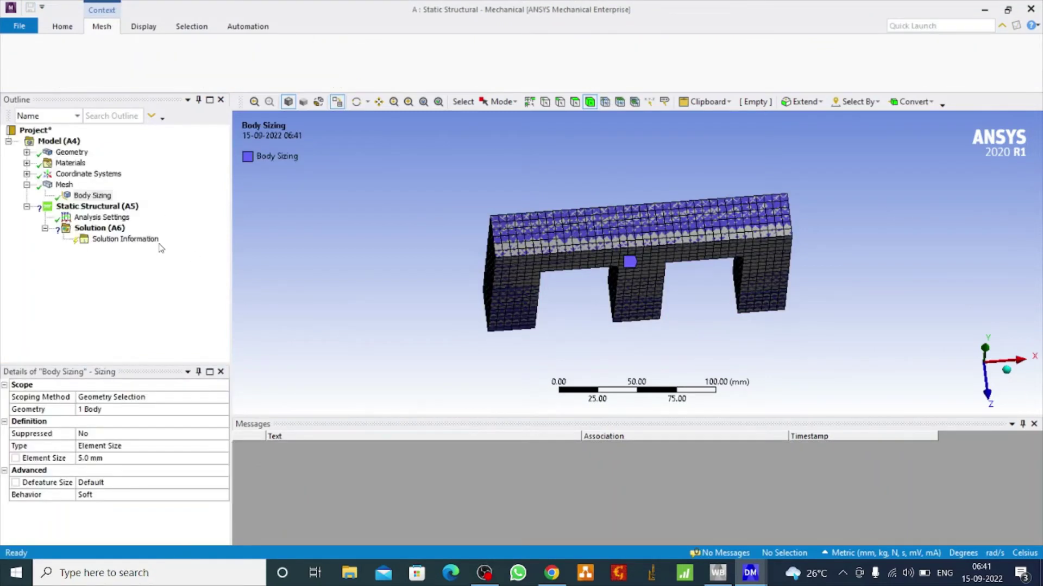
# Check the mesh statistics: 14739 nodes and 2868 elements
pyautogui.click(62, 185)
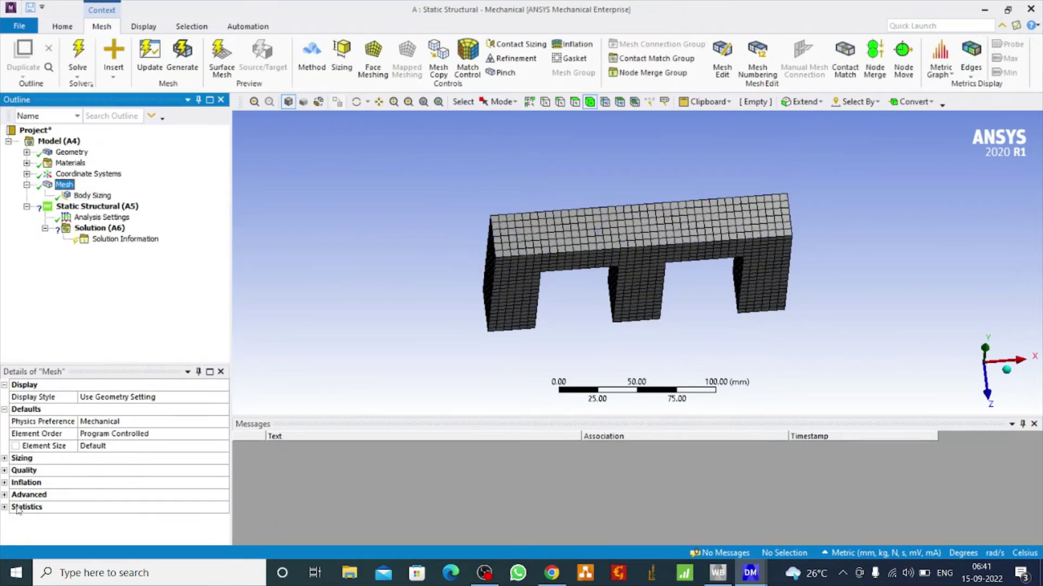
pyautogui.click(4, 508)
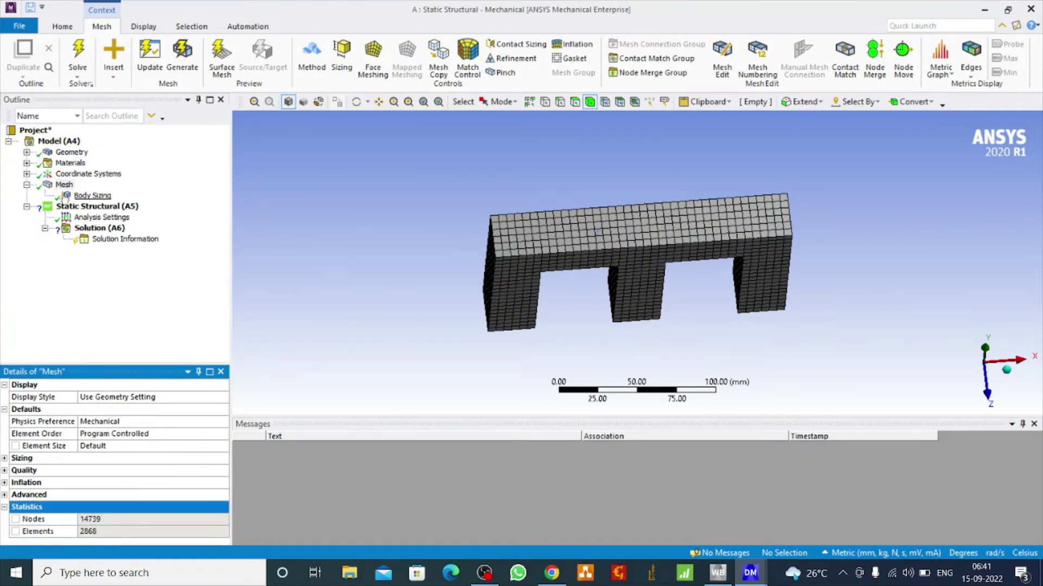
pyautogui.click(26, 185)
pyautogui.click(109, 196)
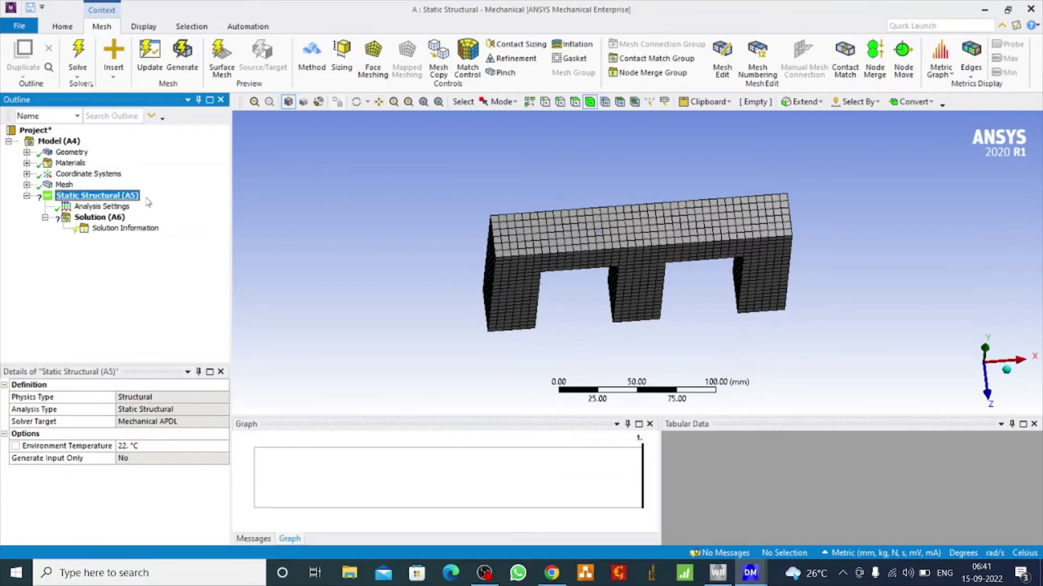
# Apply a Fixed Support to the three pillar base faces in the Static Structural analysis
pyautogui.rightClick(111, 197)
pyautogui.moveTo(142, 204)
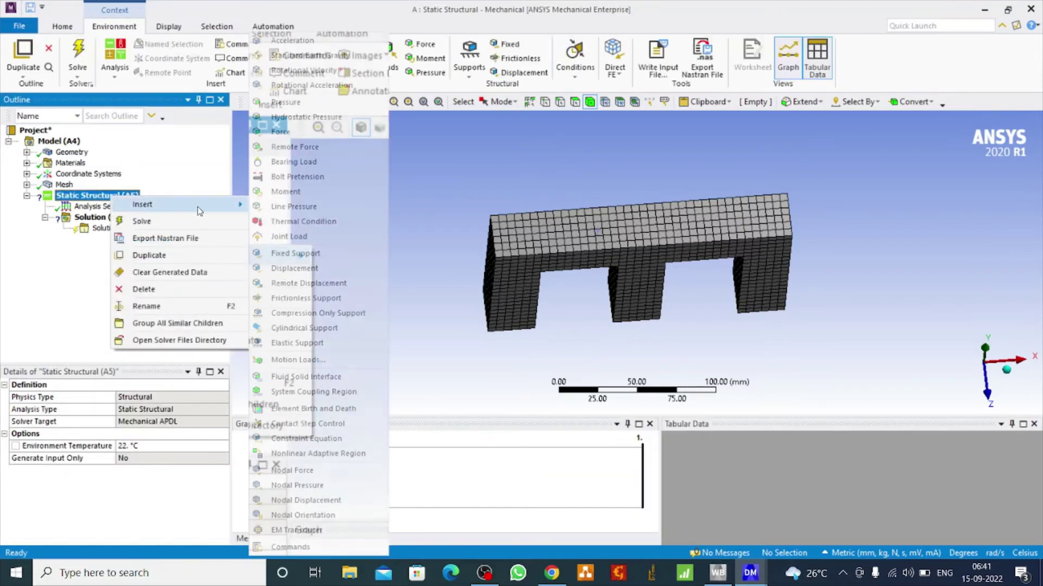
pyautogui.click(298, 254)
pyautogui.click(356, 102)
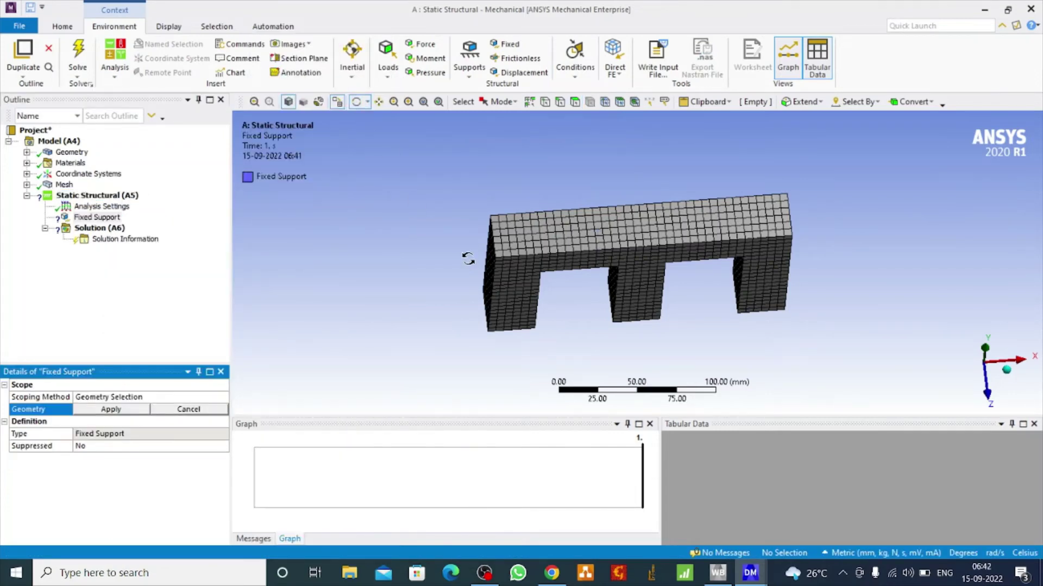
pyautogui.moveTo(468, 259); pyautogui.dragTo(445, 148)
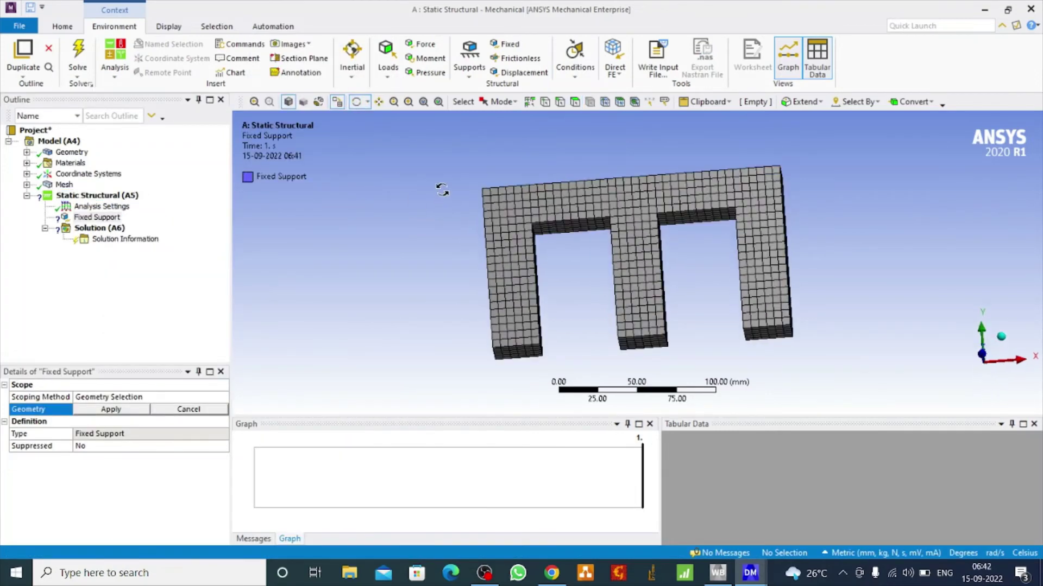
pyautogui.click(575, 101)
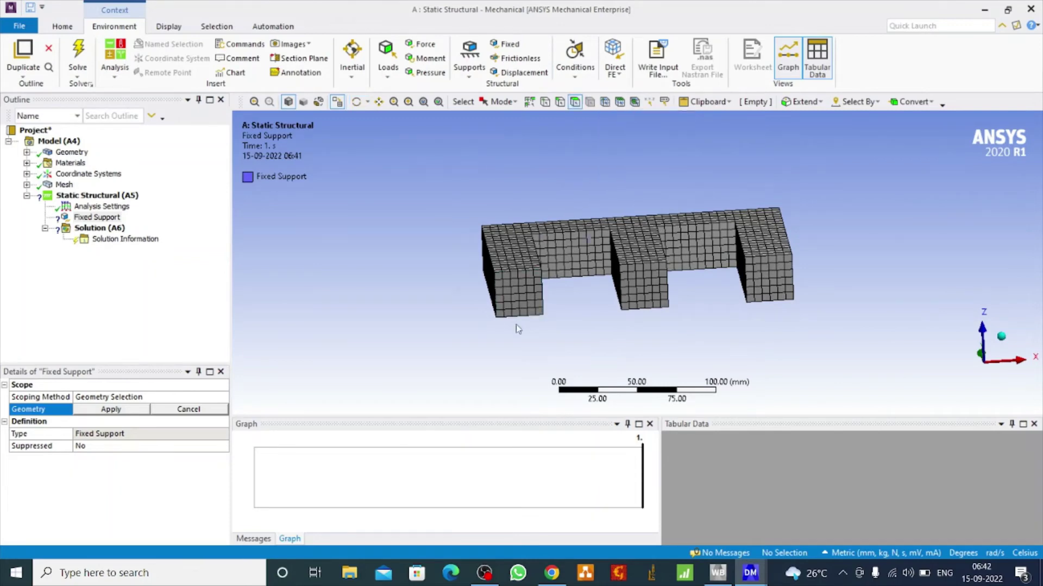
pyautogui.click(513, 296)
pyautogui.keyDown('ctrl'); pyautogui.click(643, 287); pyautogui.keyUp('ctrl')
pyautogui.keyDown('ctrl'); pyautogui.click(763, 281); pyautogui.keyUp('ctrl')
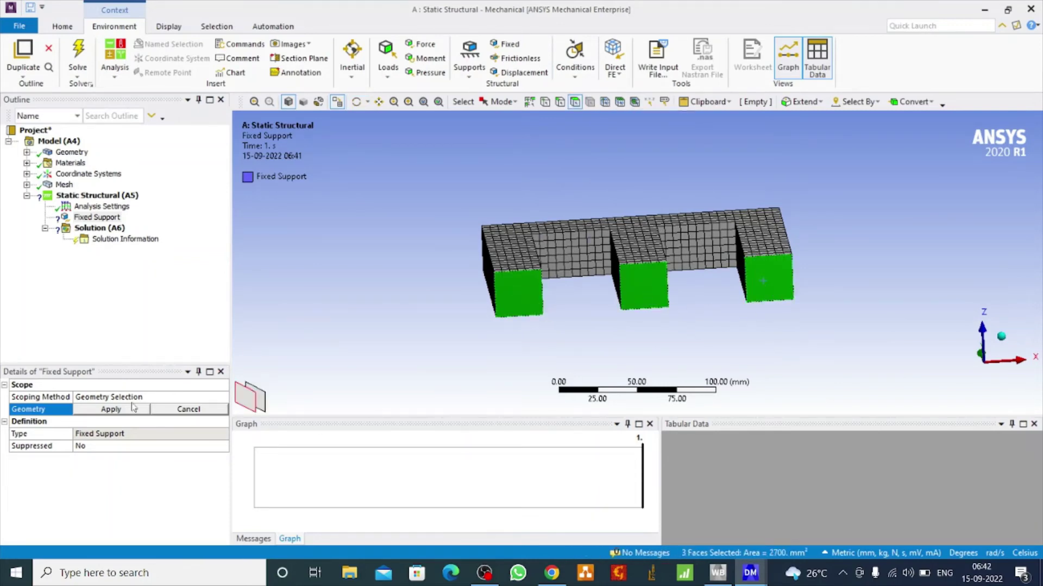
pyautogui.click(109, 408)
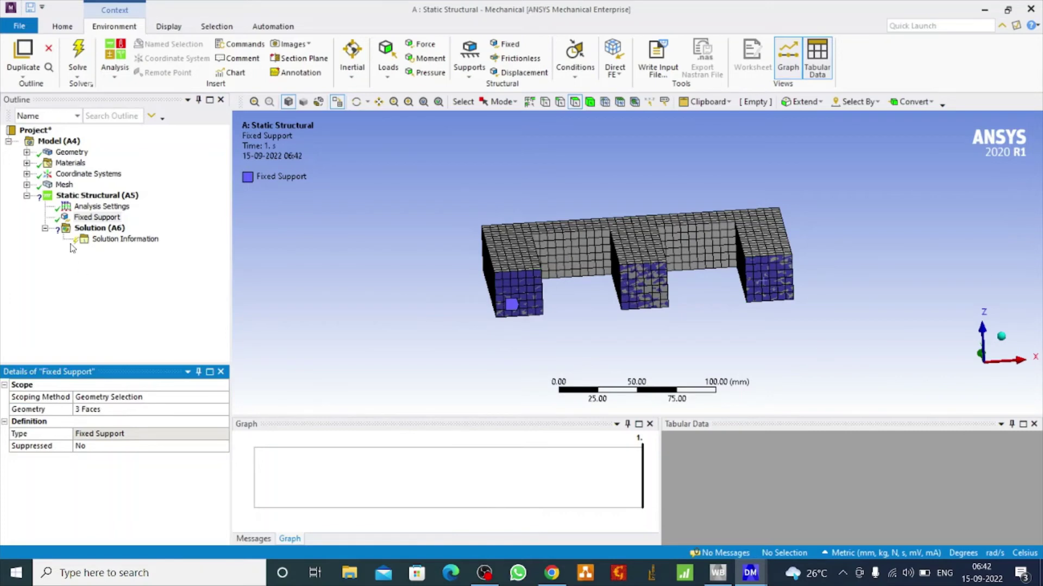
pyautogui.click(356, 102)
pyautogui.moveTo(400, 188)
pyautogui.mouseDown()
pyautogui.moveTo(422, 323)
pyautogui.moveTo(419, 305)
pyautogui.mouseUp()
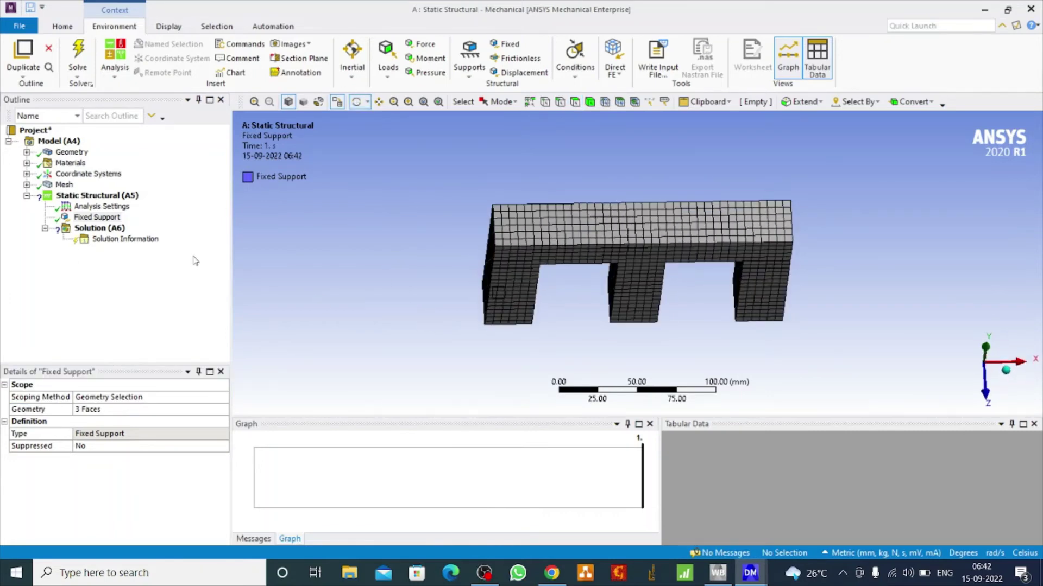
# Add a 50 MPa Pressure load on the deck's top face
pyautogui.rightClick(108, 195)
pyautogui.moveTo(140, 199)
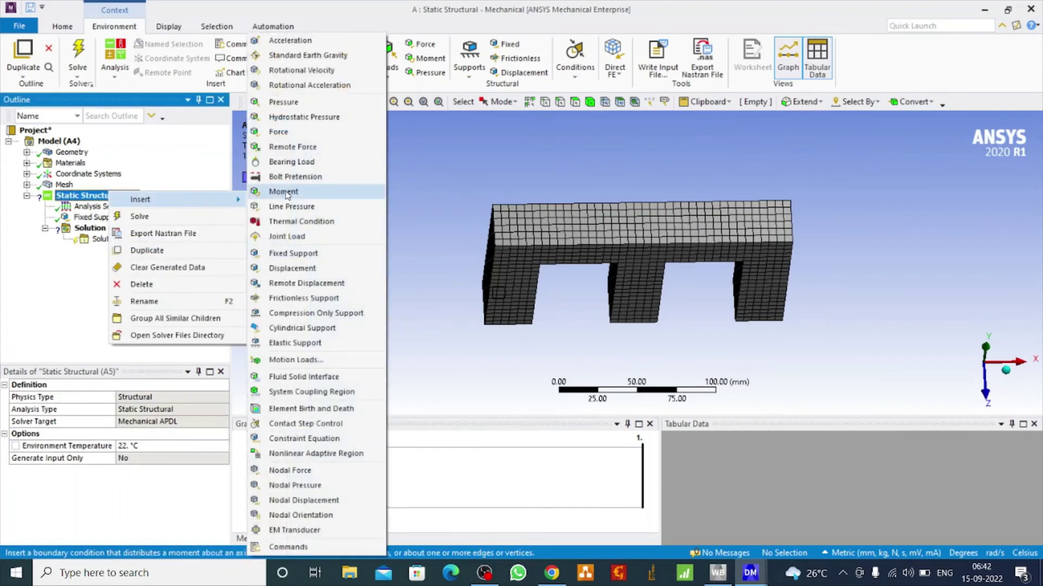
pyautogui.click(303, 103)
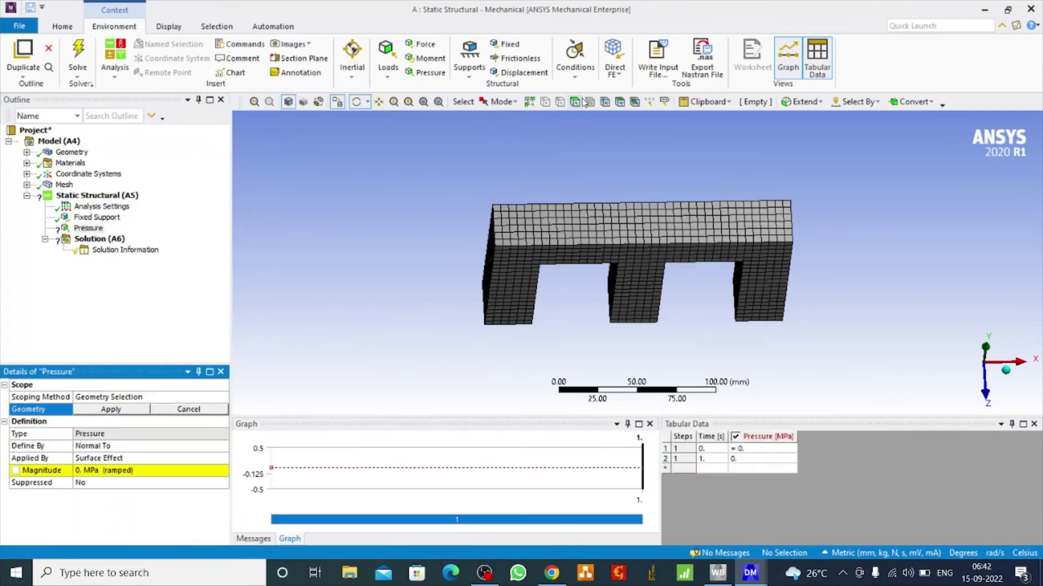
pyautogui.click(576, 234)
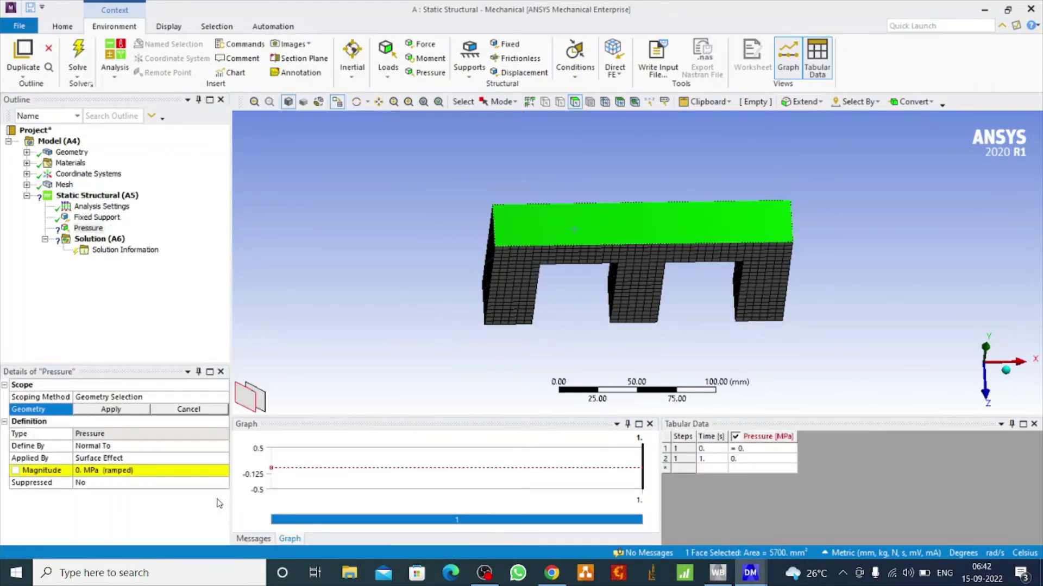
pyautogui.click(112, 412)
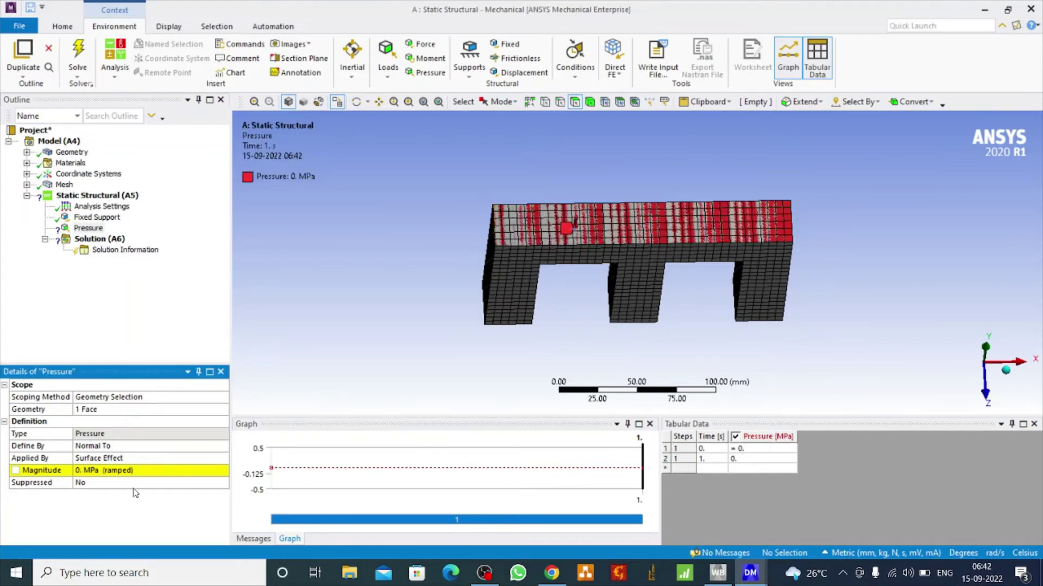
pyautogui.click(113, 472)
pyautogui.write('50')
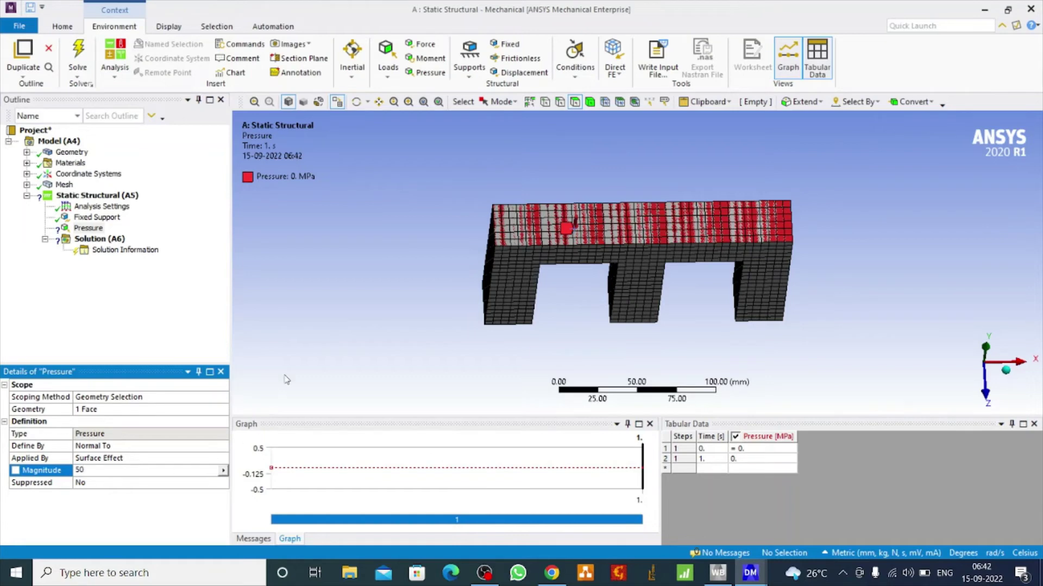
pyautogui.press('Return')
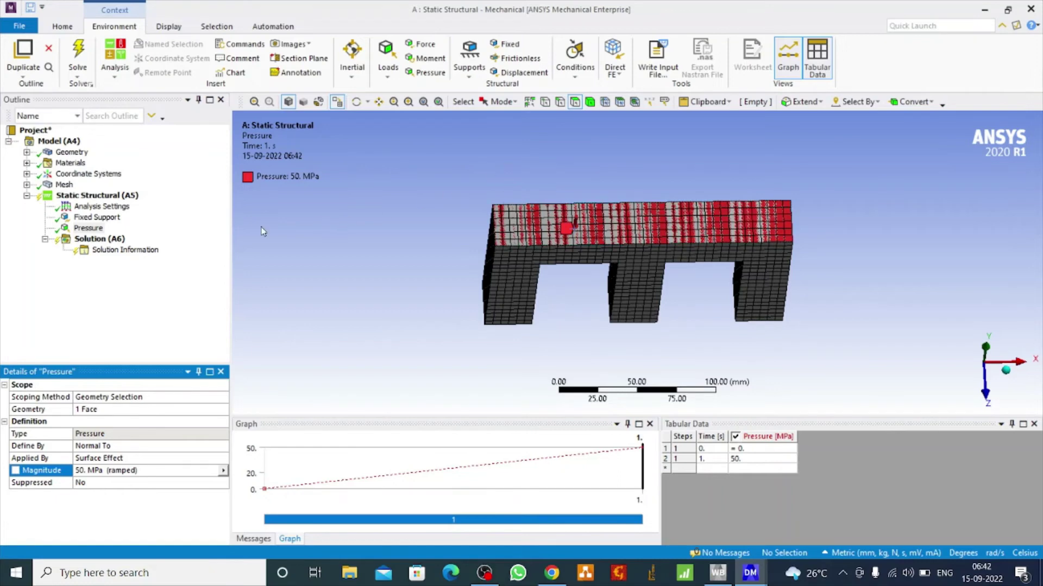
pyautogui.click(105, 239)
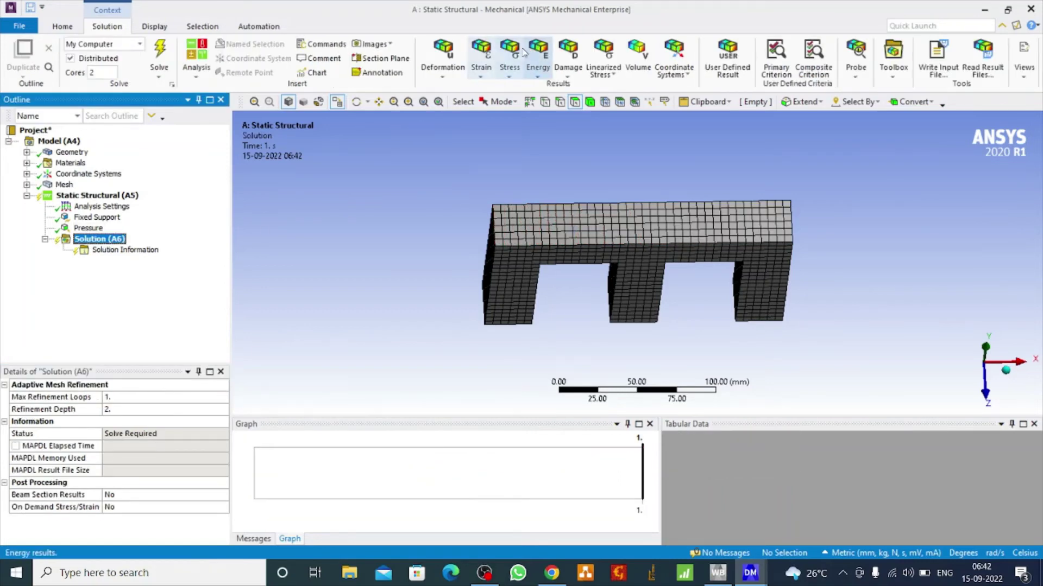
# Add Total and Directional Deformation plus Equivalent, Minimum and Maximum Principal Stress results
pyautogui.click(443, 57)
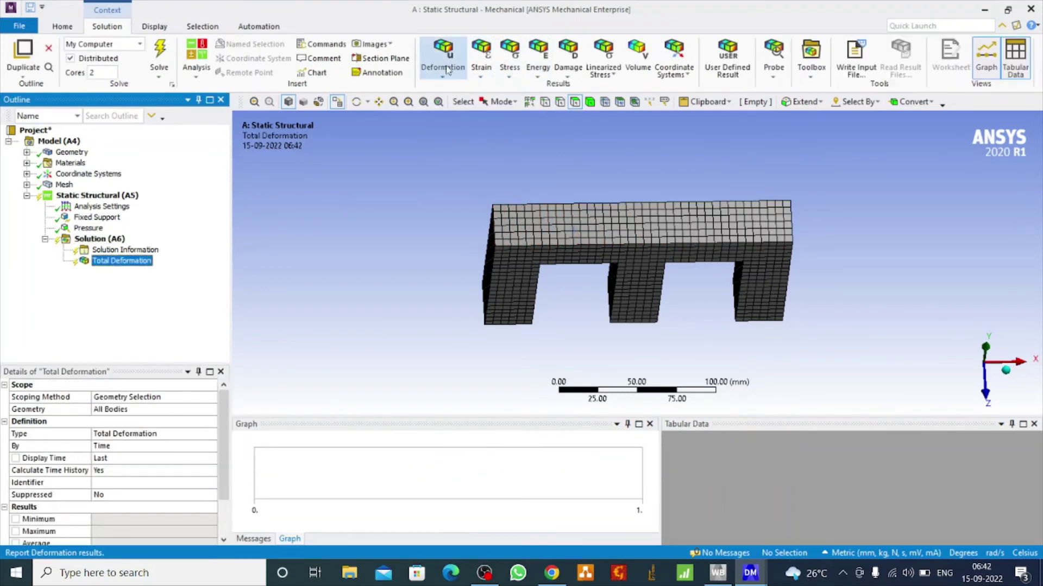
pyautogui.click(443, 75)
pyautogui.click(459, 105)
pyautogui.click(509, 60)
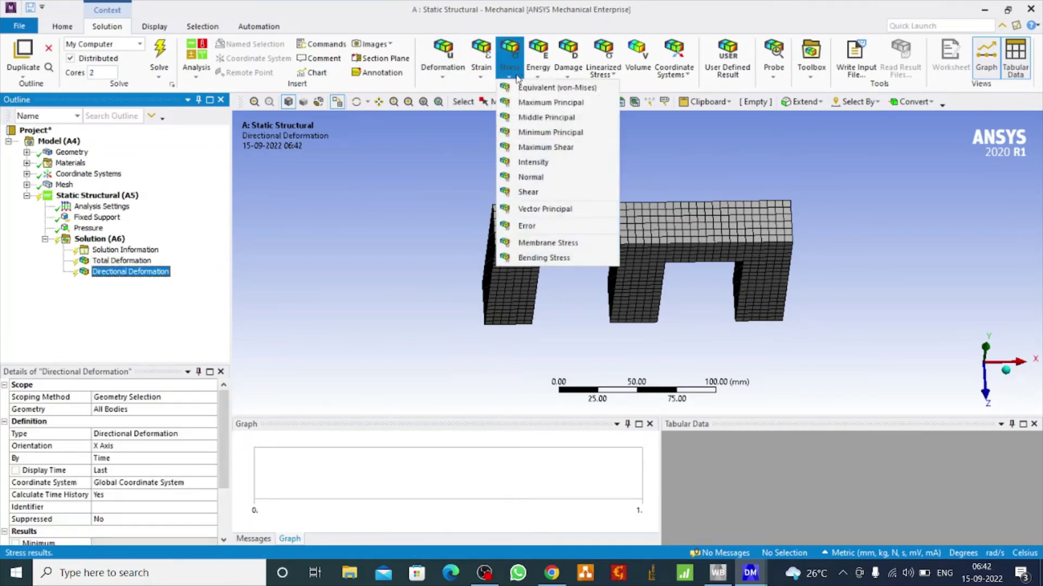
pyautogui.click(529, 88)
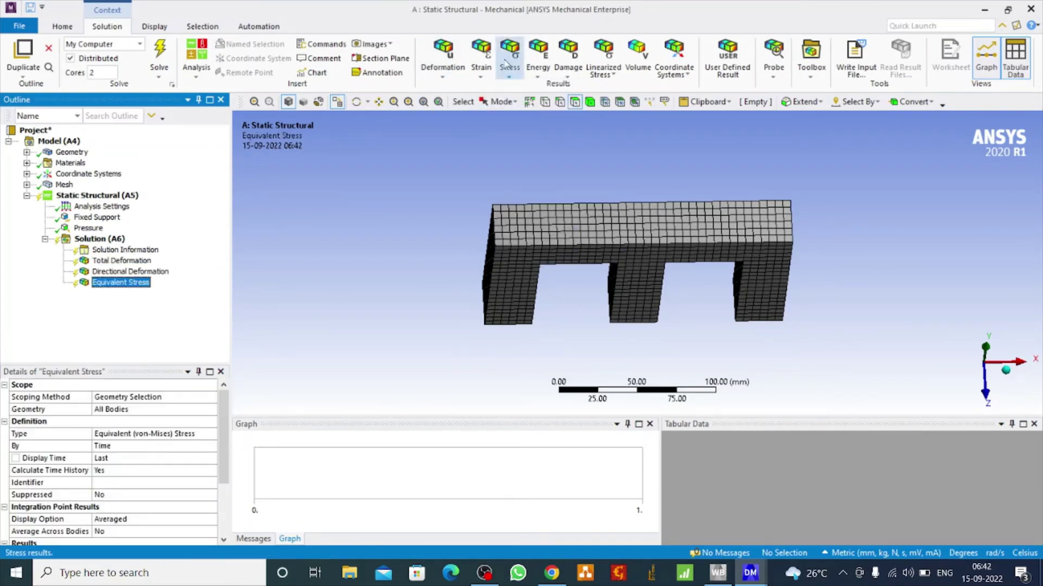
pyautogui.click(510, 64)
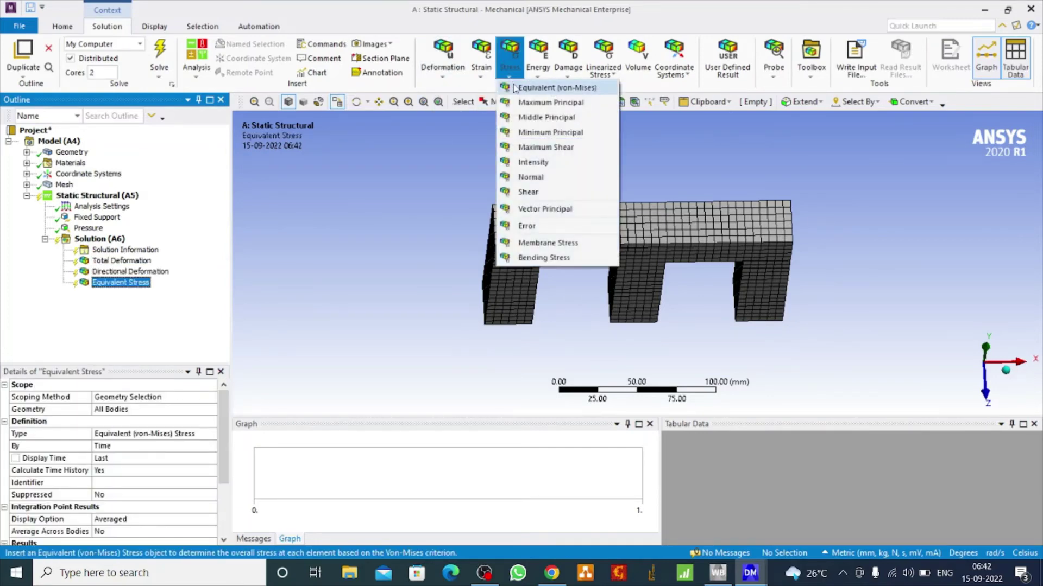
pyautogui.click(544, 133)
pyautogui.click(510, 68)
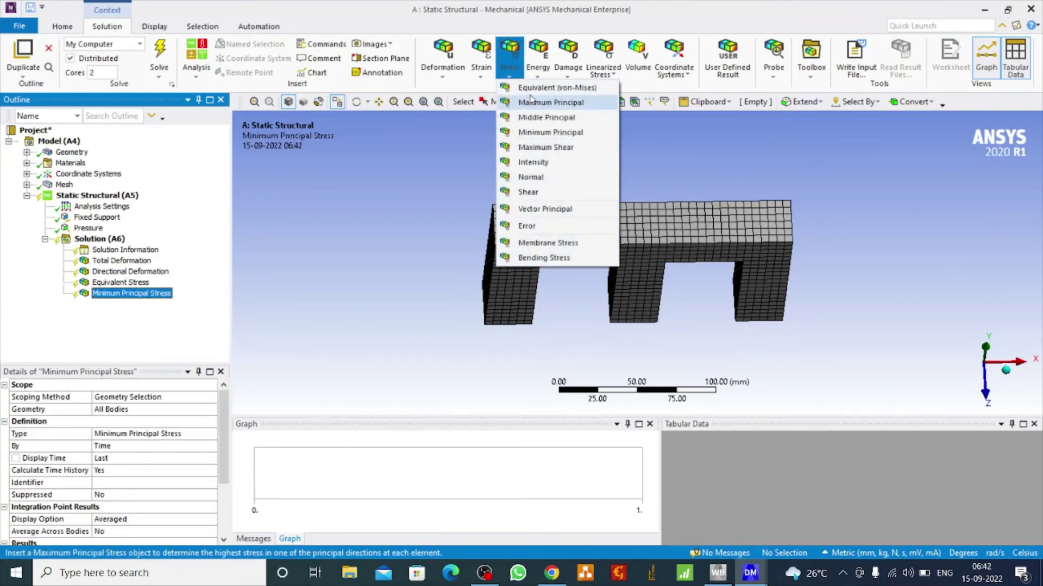
pyautogui.click(535, 102)
# Add Equivalent and Maximum Principal Elastic Strain results, plus a second Equivalent Elastic Strain
pyautogui.click(481, 64)
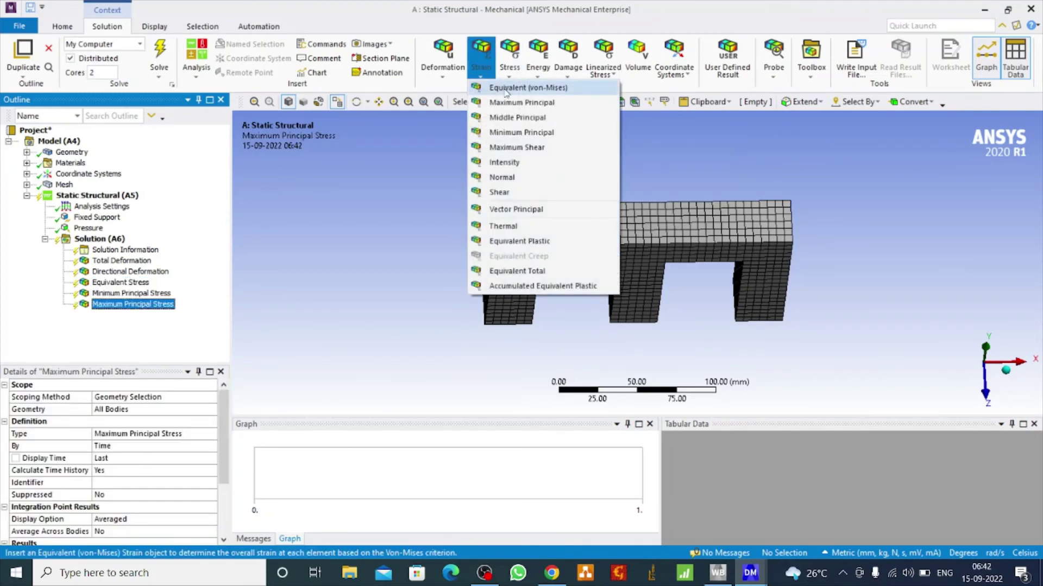
pyautogui.click(506, 87)
pyautogui.click(482, 64)
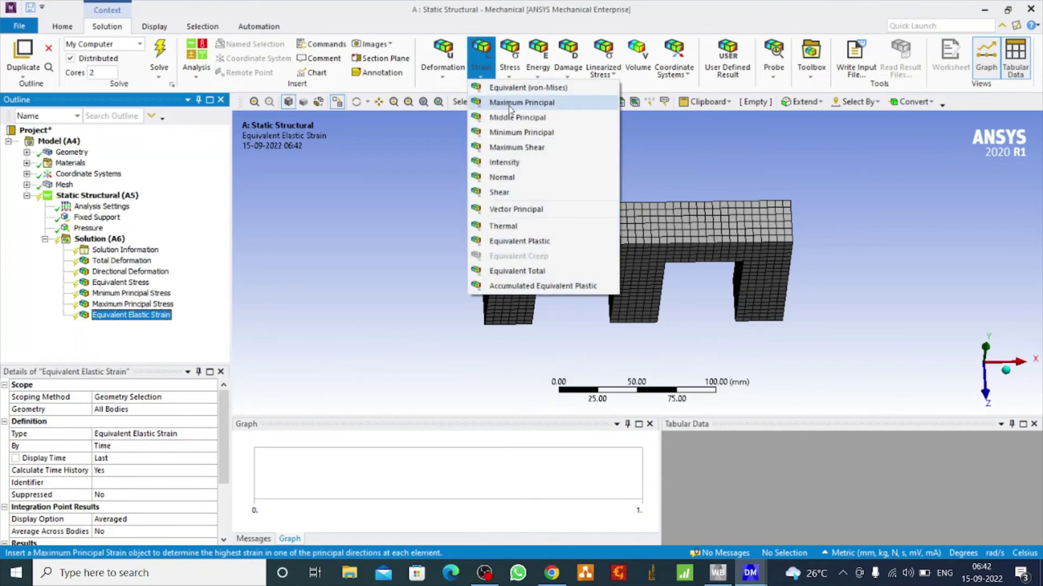
pyautogui.click(508, 140)
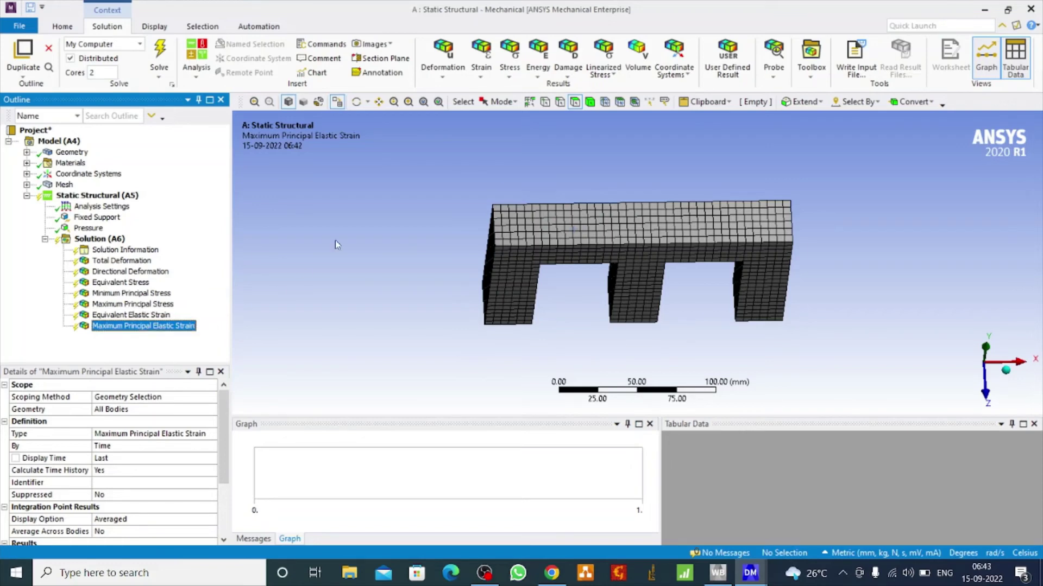
pyautogui.click(481, 62)
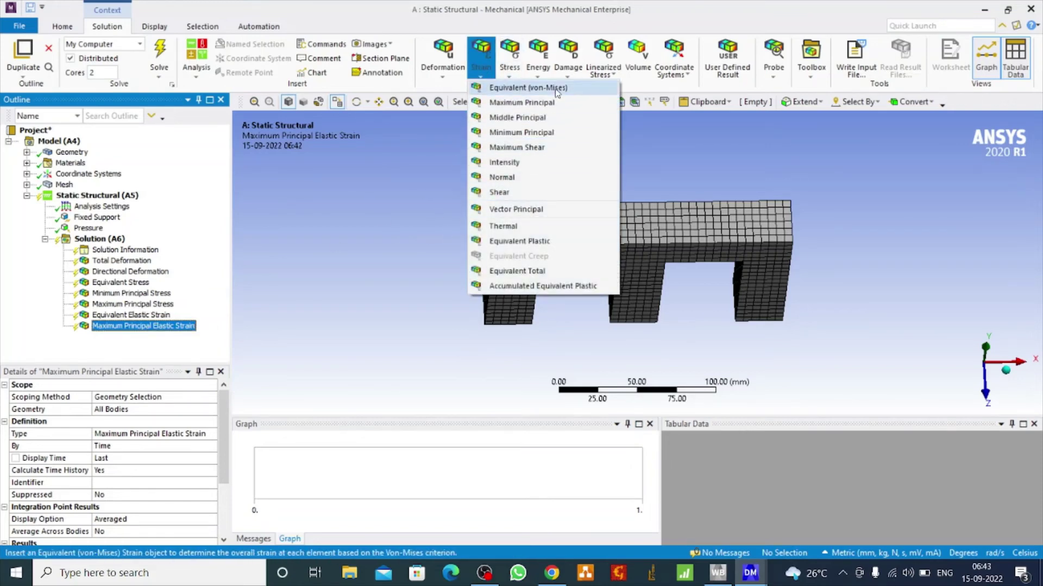
pyautogui.click(516, 87)
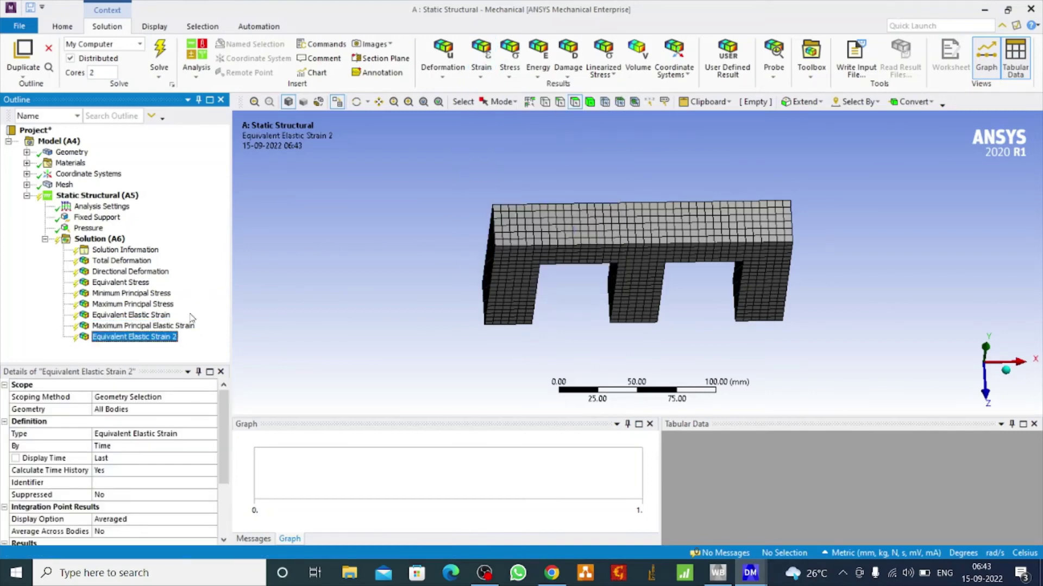
# Delete Equivalent Elastic Strain 2 and Maximum Principal Elastic Strain, leaving seven solution results
pyautogui.rightClick(154, 336)
pyautogui.click(206, 493)
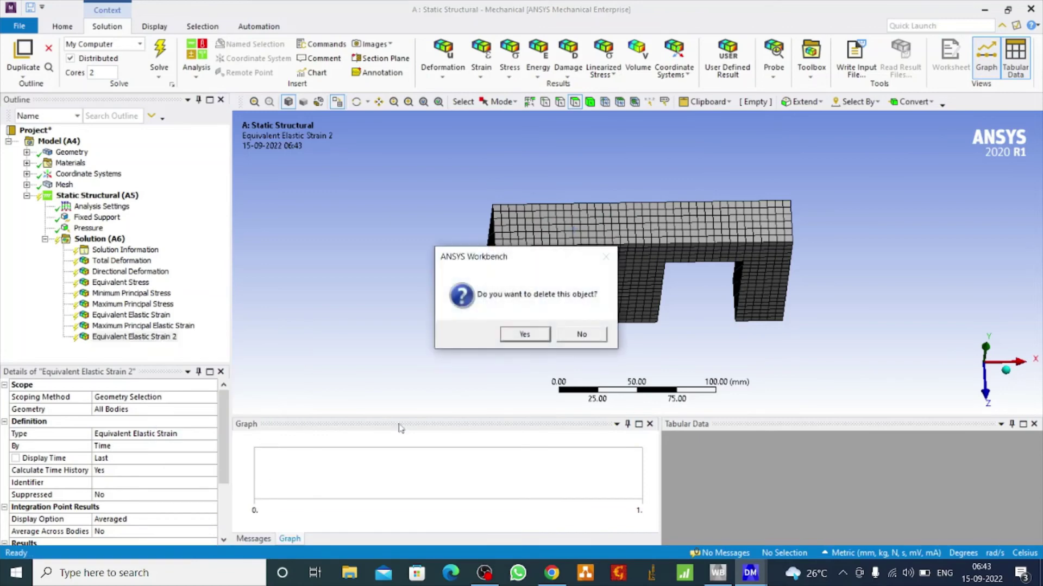
pyautogui.click(524, 335)
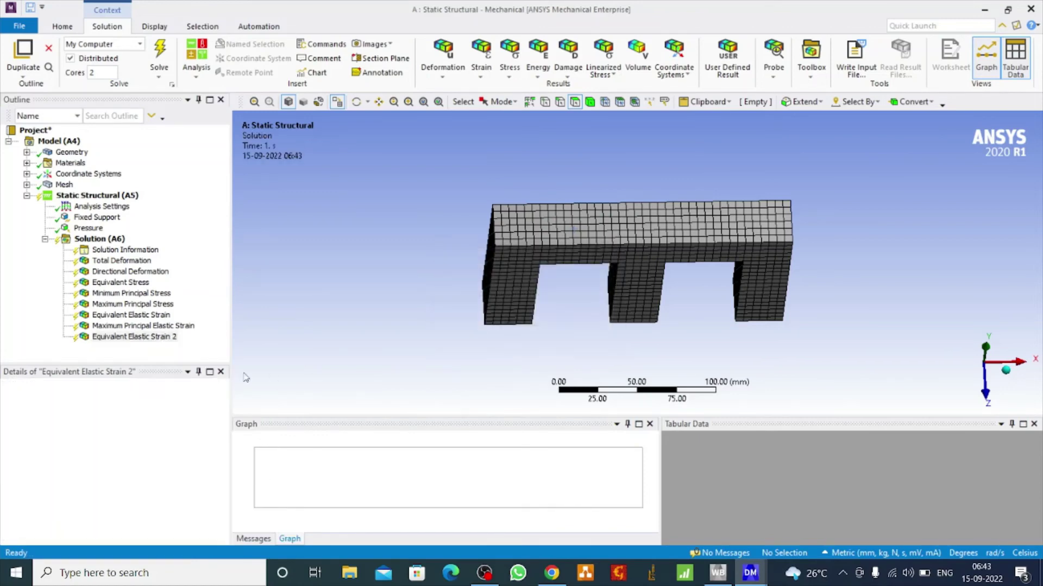
pyautogui.rightClick(119, 326)
pyautogui.click(154, 482)
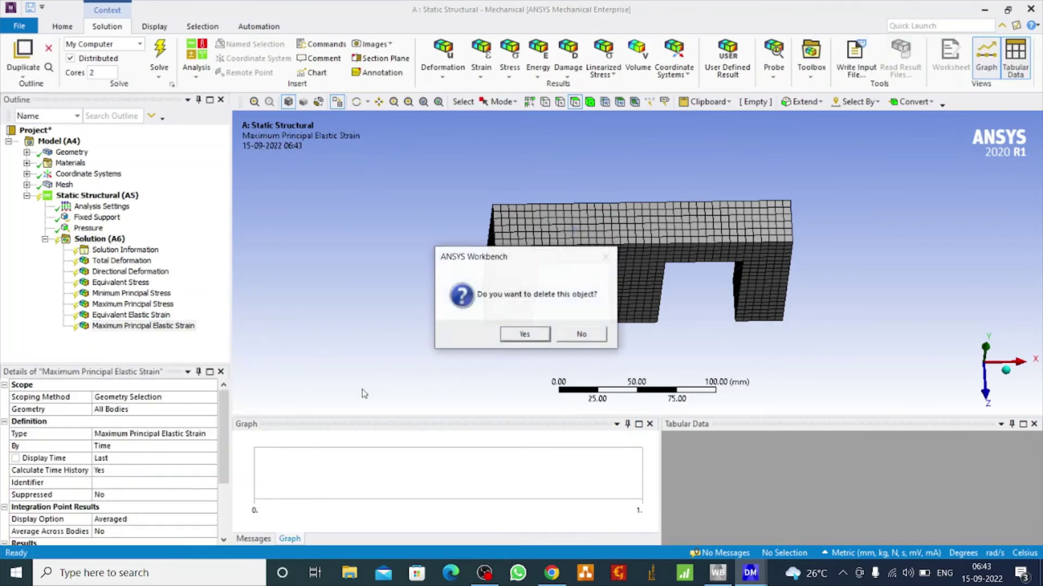
pyautogui.click(518, 336)
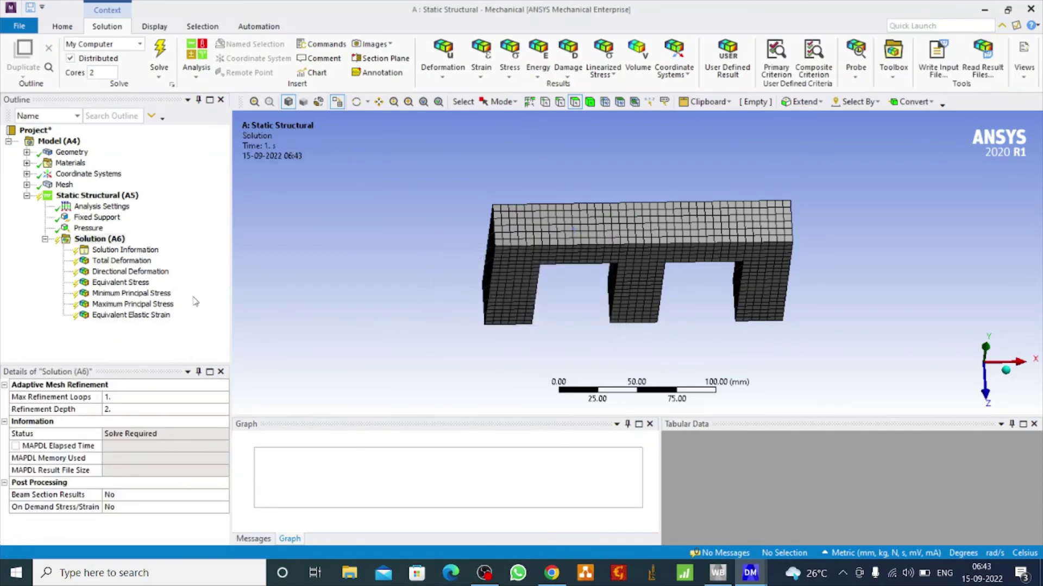
pyautogui.click(98, 239)
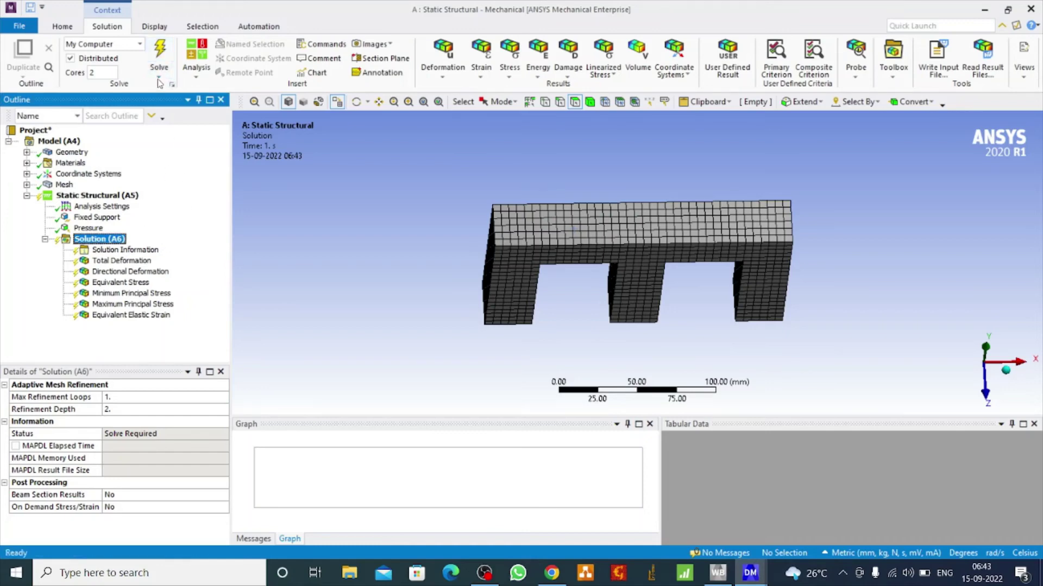
# Solve the model and view Total Deformation (max 0.54094 mm) from the front
pyautogui.click(160, 53)
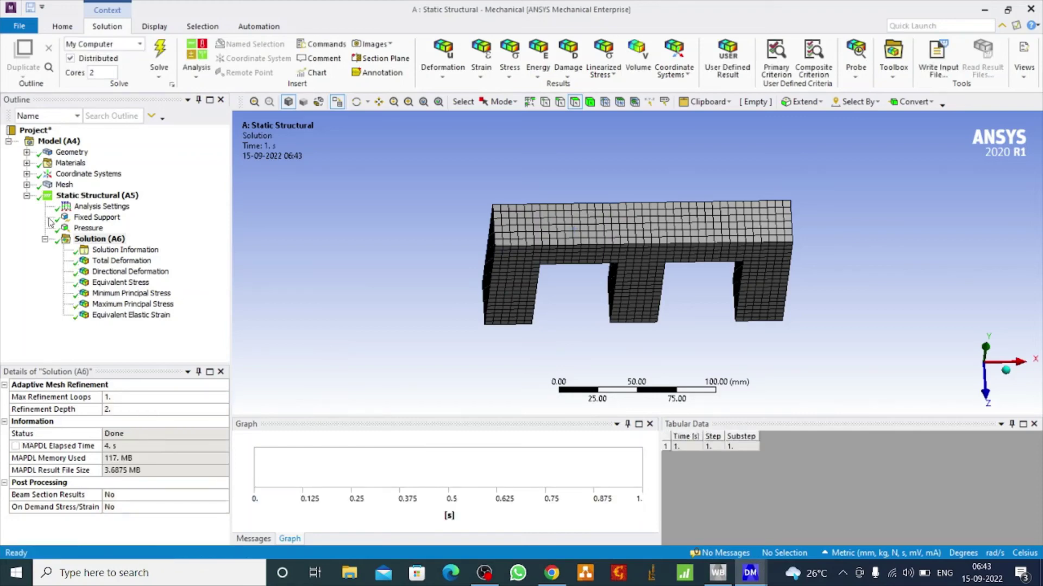
pyautogui.click(131, 263)
pyautogui.moveTo(382, 271); pyautogui.dragTo(384, 221)
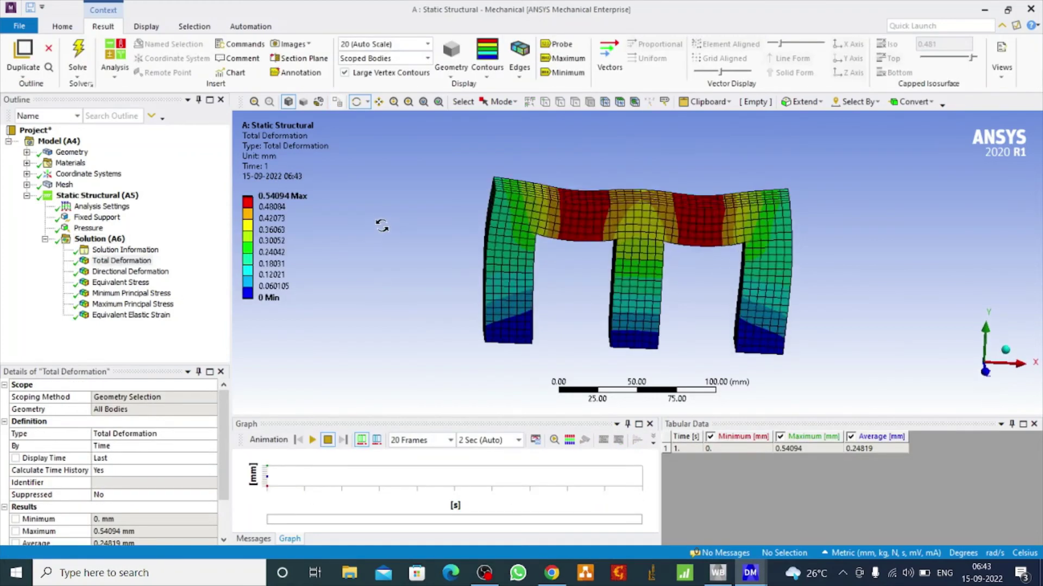
# Hide mesh lines and animate the Total and Directional Deformation results
pyautogui.click(520, 67)
pyautogui.click(534, 87)
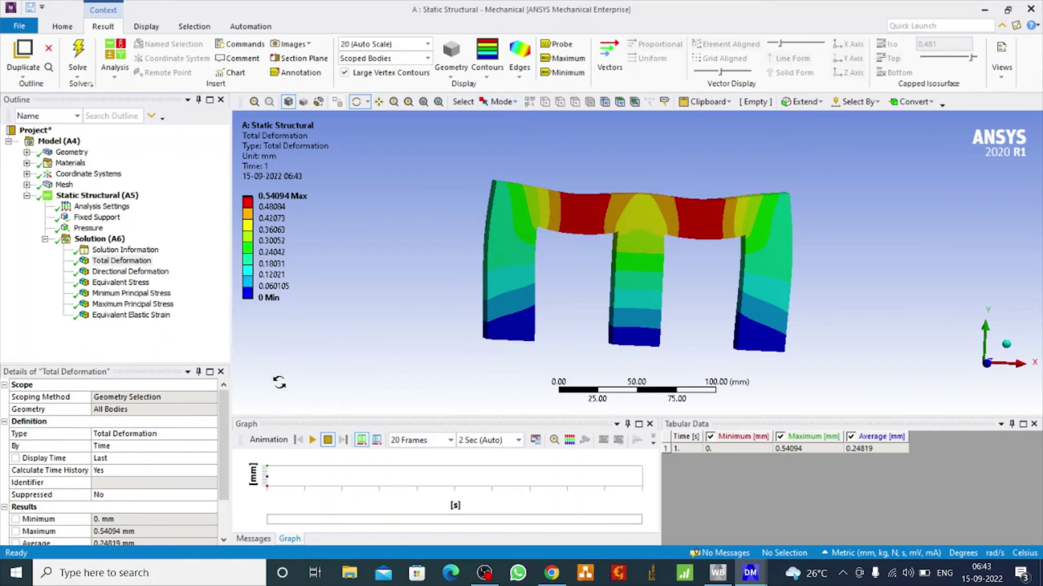
pyautogui.click(312, 440)
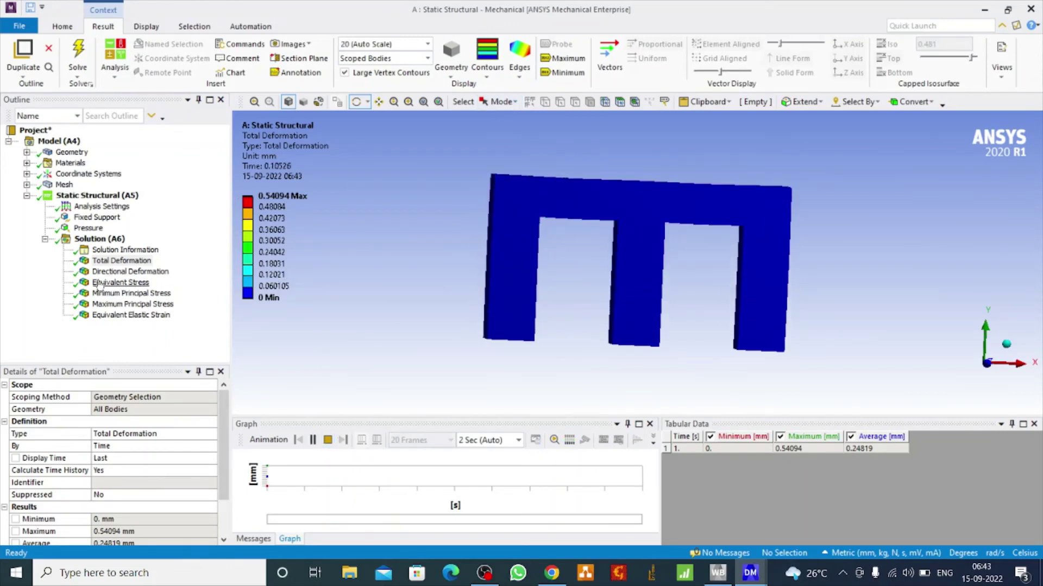
pyautogui.click(148, 273)
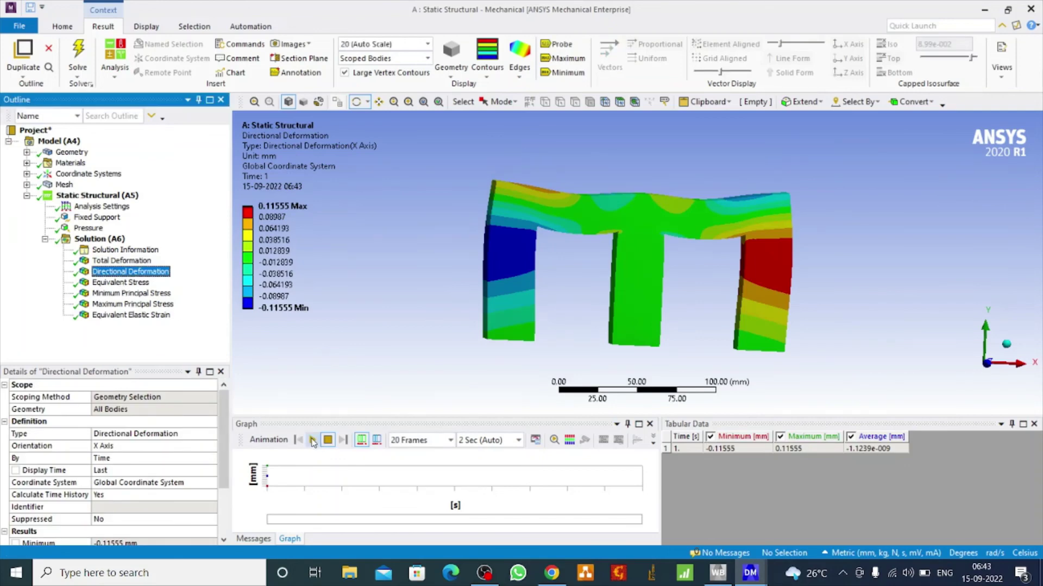
pyautogui.click(313, 440)
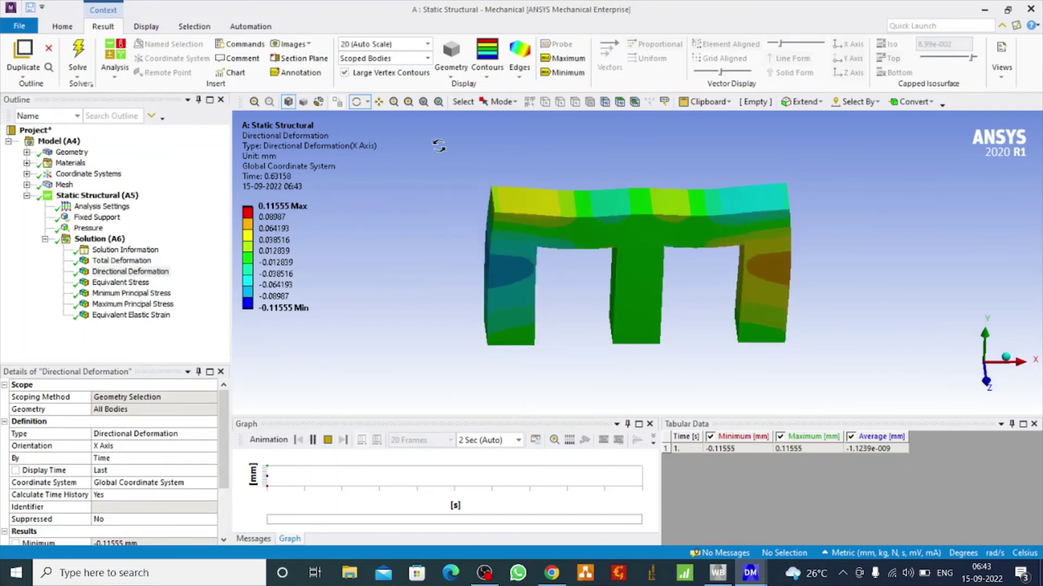
# Overlay the undeformed wireframe, animate Total Deformation, then show Minimum Principal Stress
pyautogui.click(520, 59)
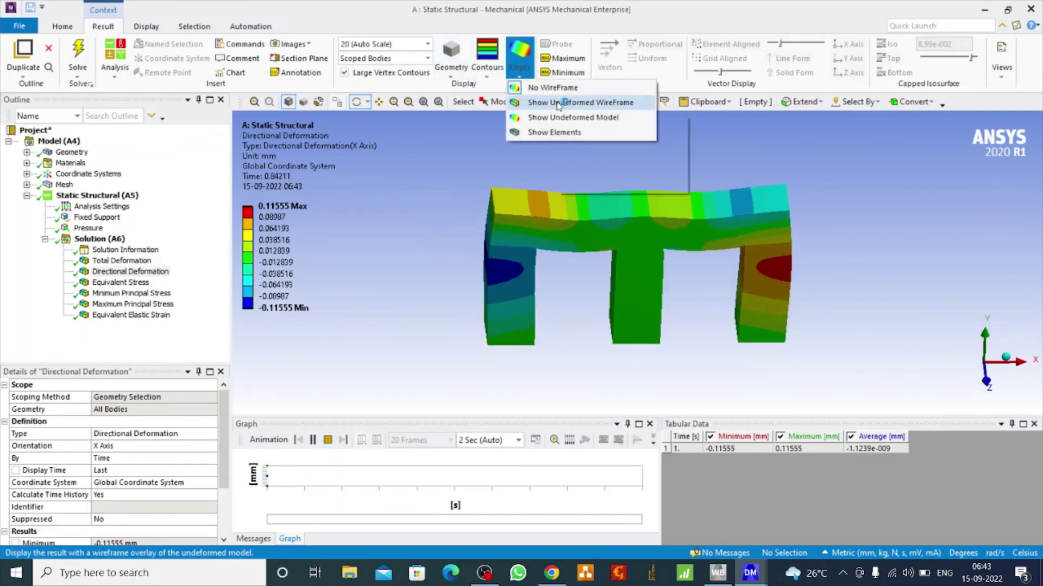
pyautogui.click(559, 103)
pyautogui.click(121, 261)
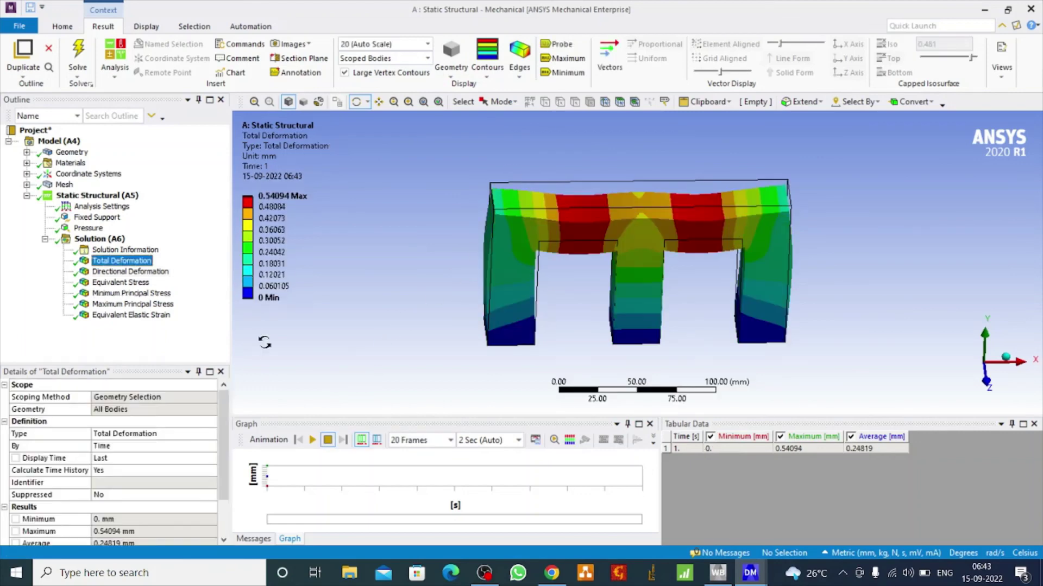
pyautogui.click(313, 440)
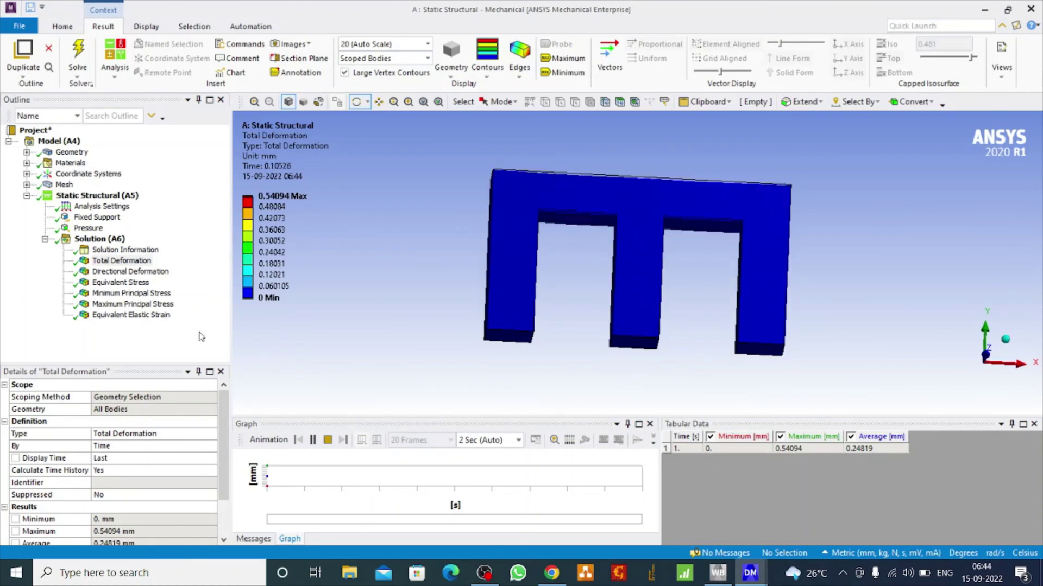
pyautogui.click(130, 293)
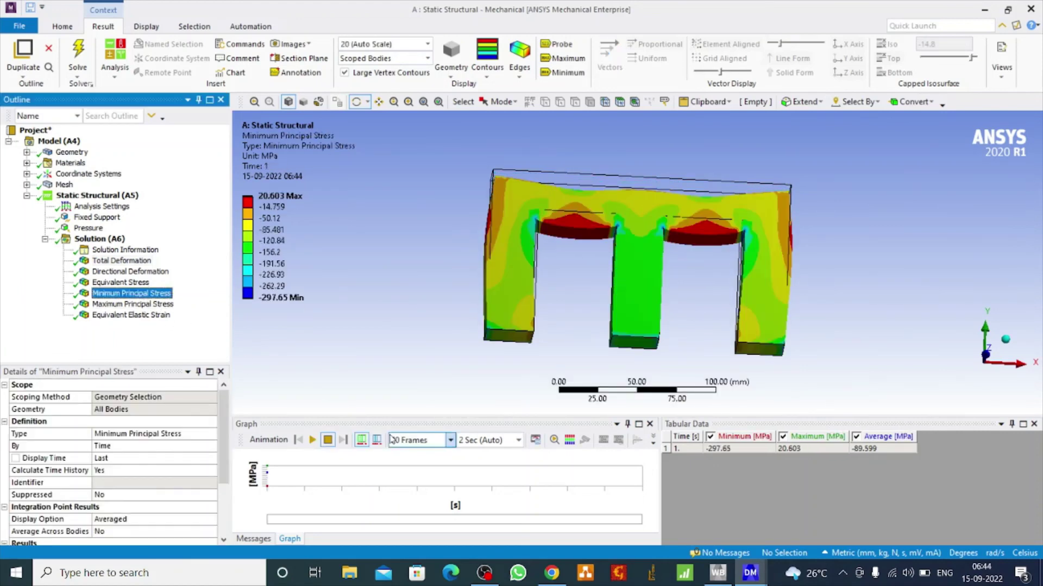
# Animate Minimum Principal Stress, then display Maximum Principal Stress and Equivalent Elastic Strain
pyautogui.click(314, 441)
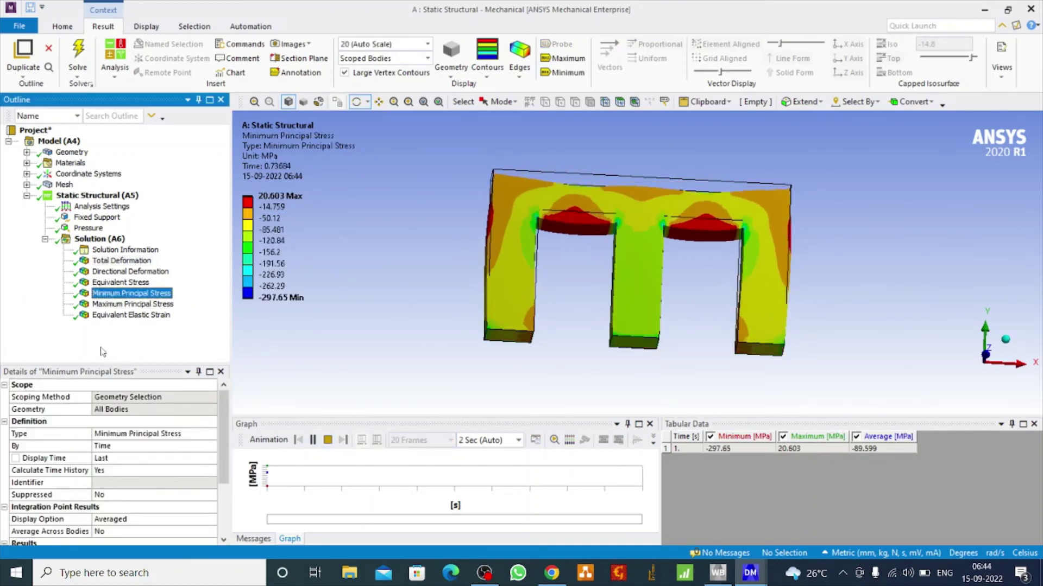
pyautogui.click(125, 305)
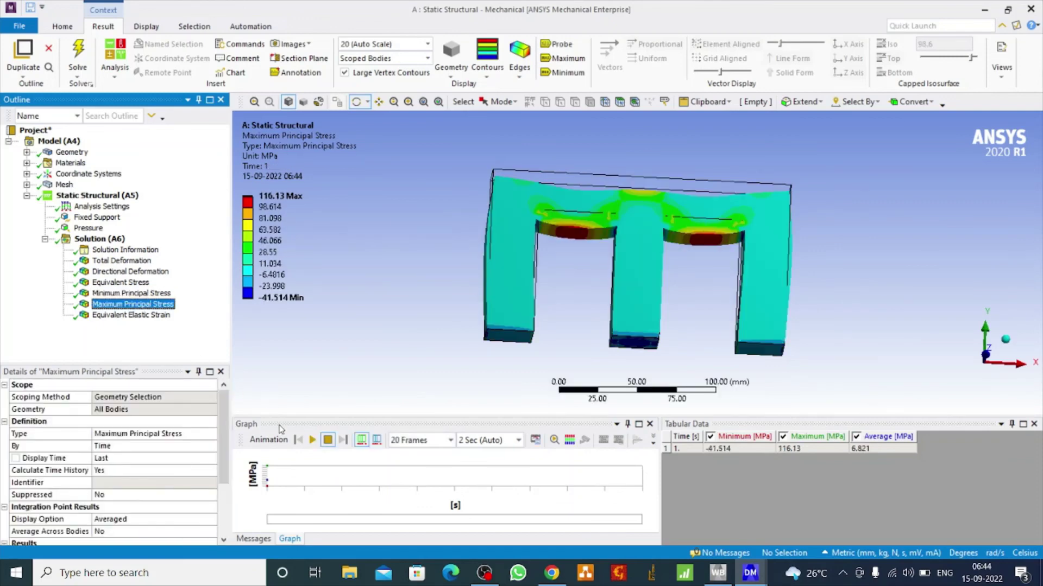
pyautogui.click(131, 315)
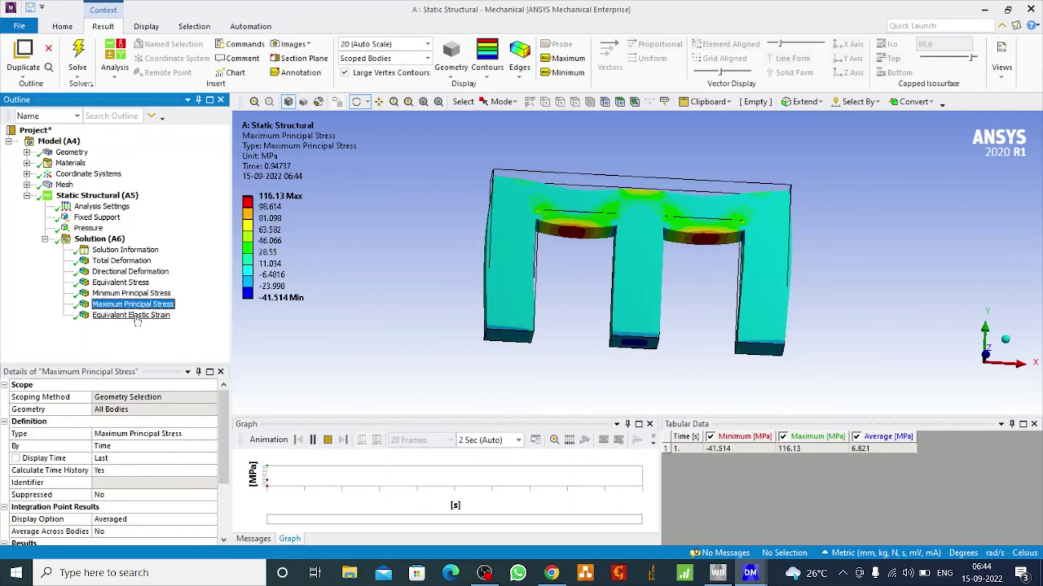